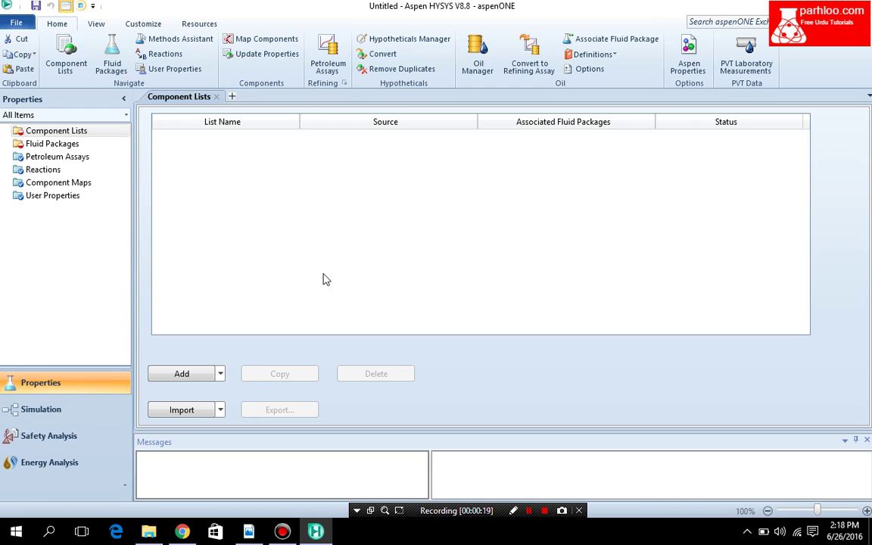
Try to switch to the Simulation environment.
click(47, 413)
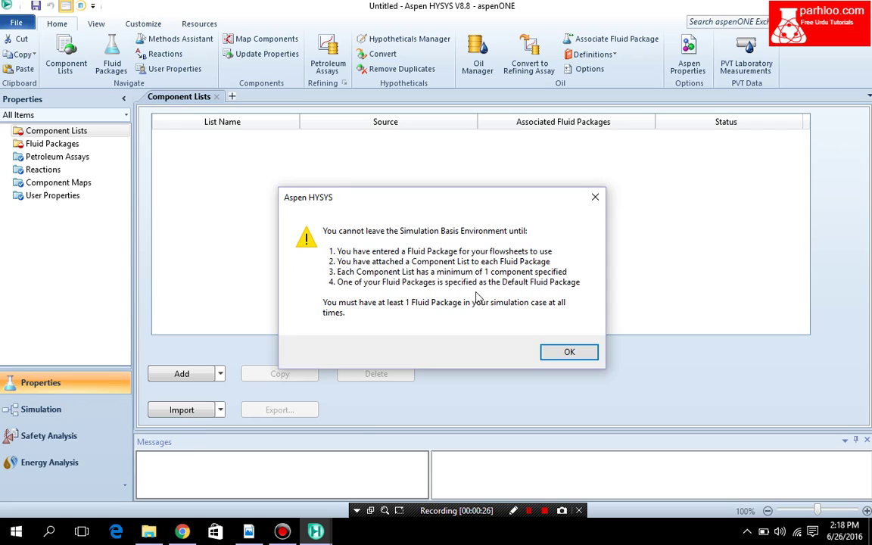
click(563, 356)
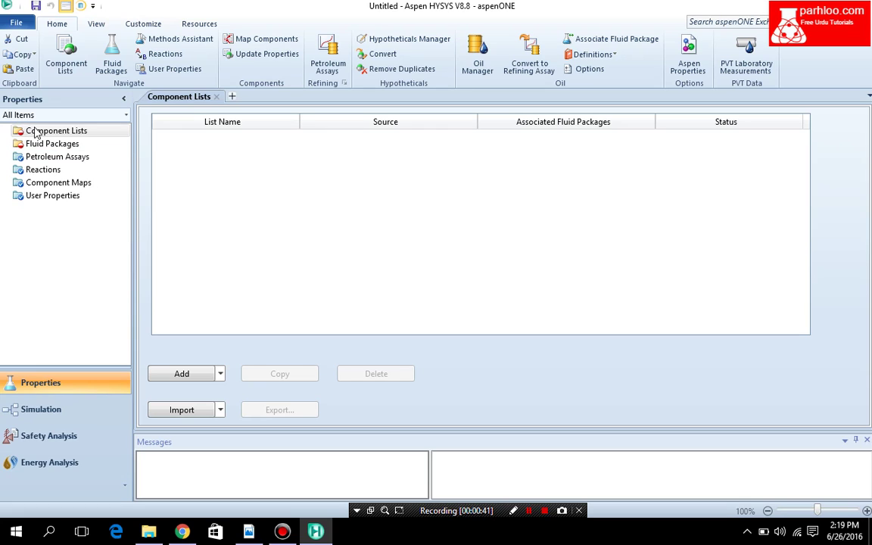
Create a new component list and add water (H2O) to it as a pure component.
click(167, 372)
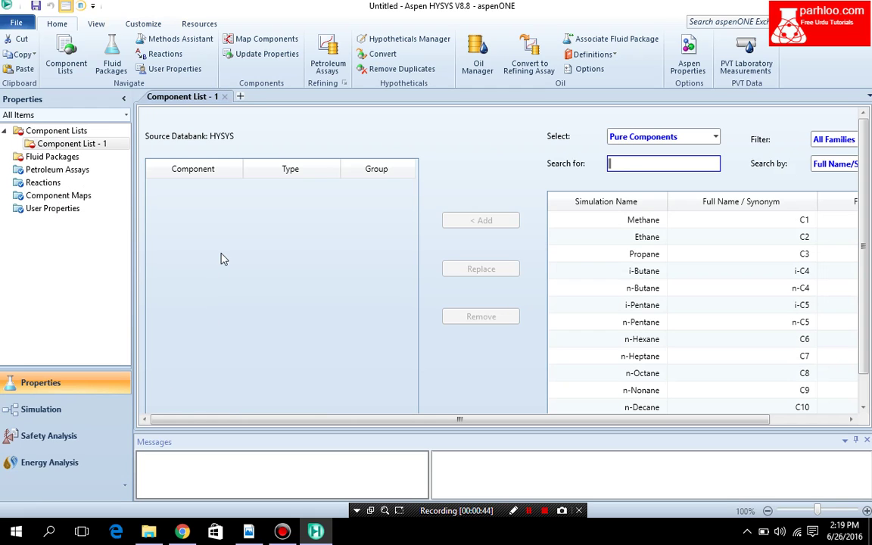
text(h)
key(BackSpace)
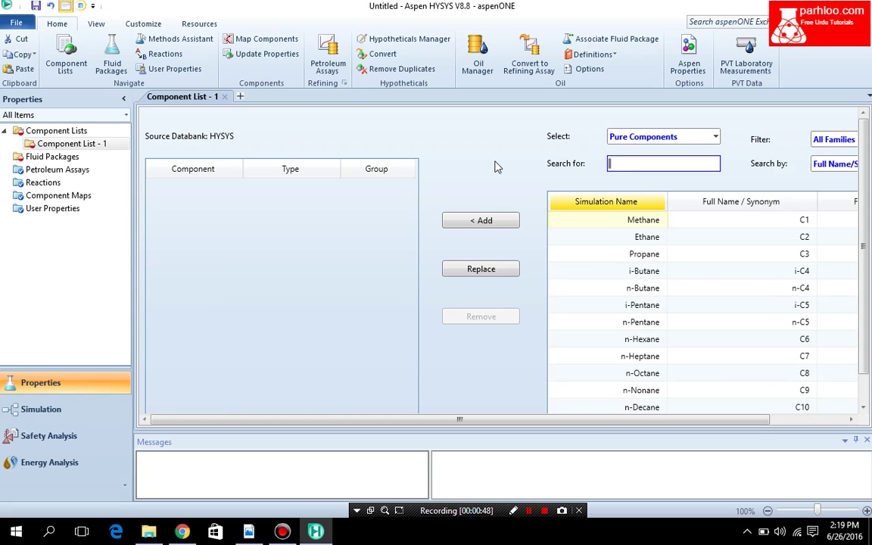
text(wa)
key(Return)
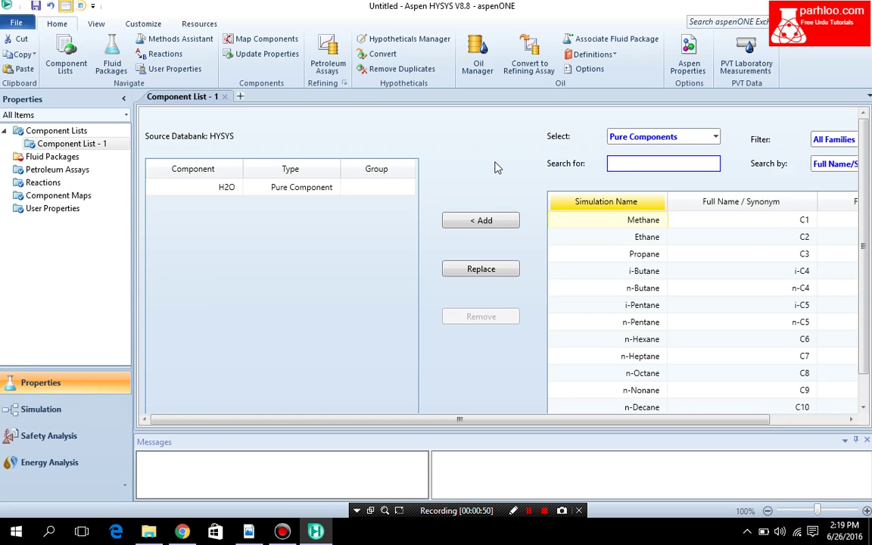
Add a fluid package for the component list and select Peng-Robinson as its property package.
click(76, 157)
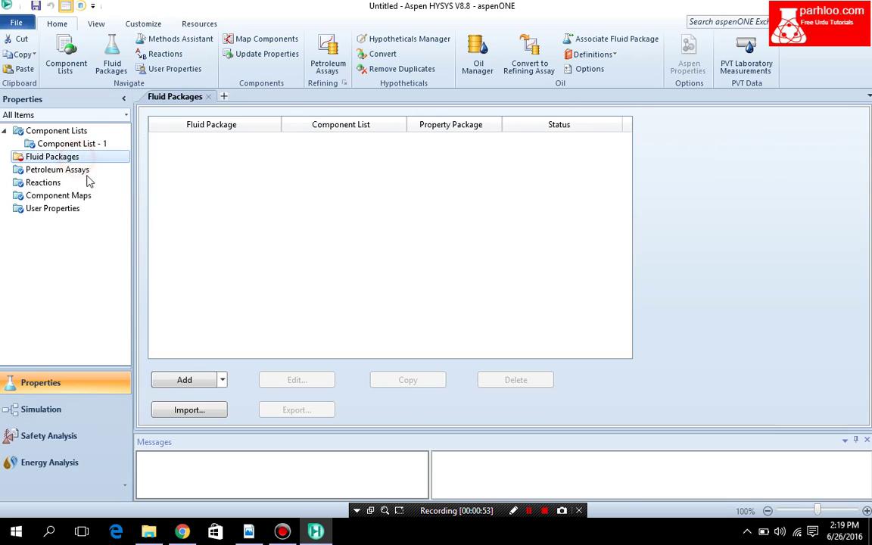
click(185, 380)
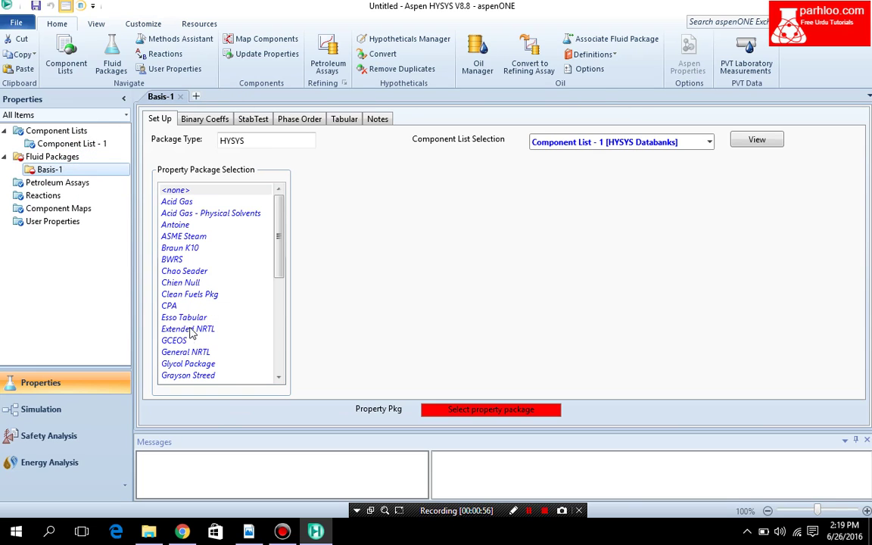
drag(279, 256, 263, 327)
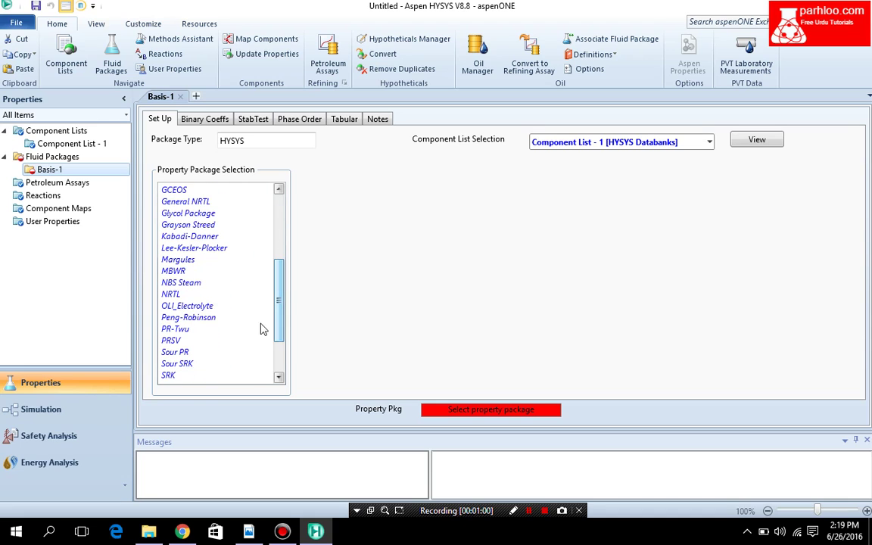
click(206, 318)
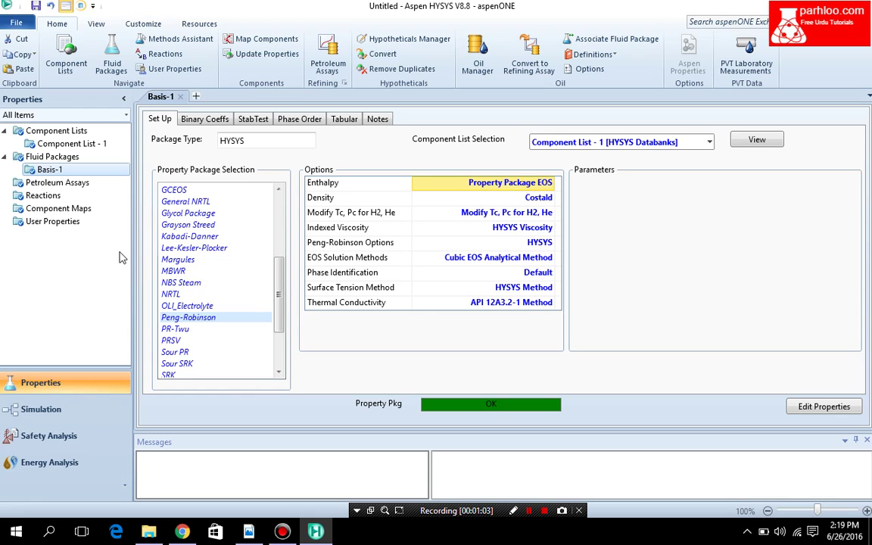
Enter the Simulation environment and place a heat exchanger in the middle of the flowsheet.
click(54, 410)
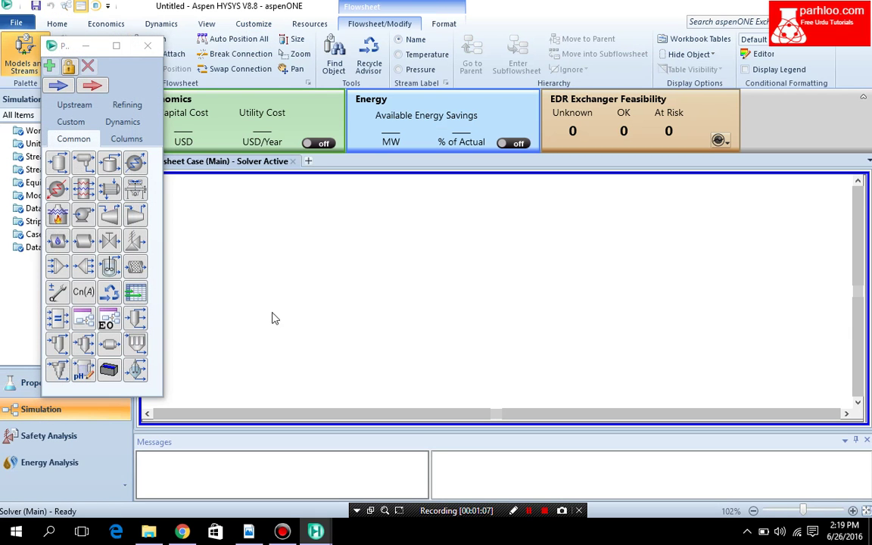
click(111, 191)
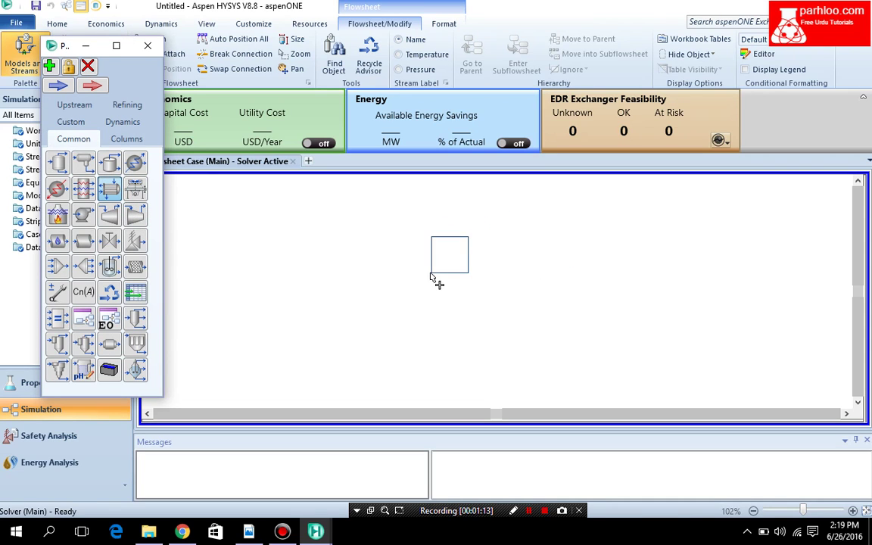
click(419, 300)
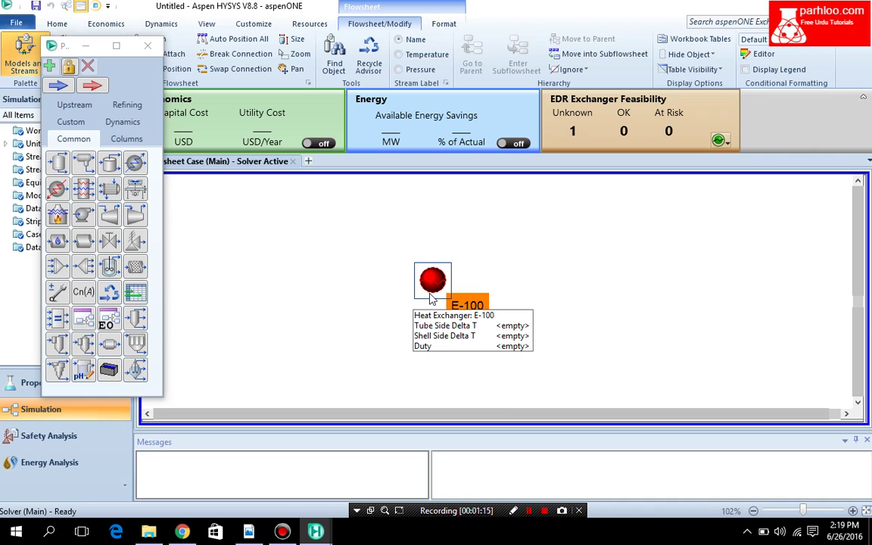
Open the heat exchanger's design parameters and show the available heat exchanger models.
double_click(431, 281)
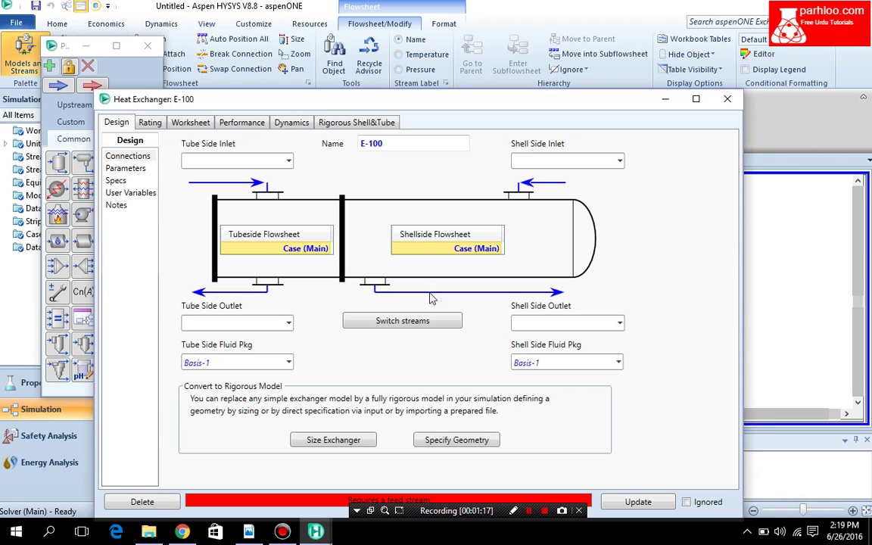
click(139, 170)
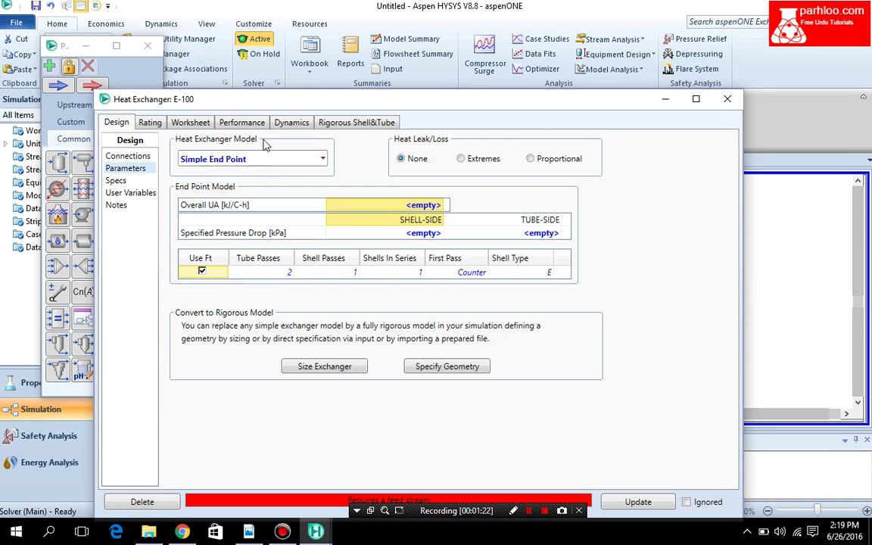
click(323, 160)
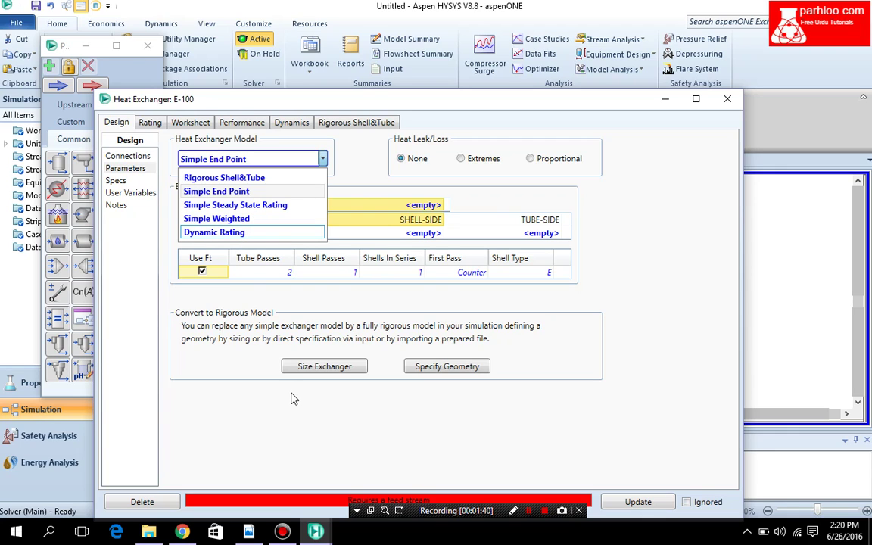
Switch to the HYSYS Operations Guide in Chrome and read the heat leak/loss options and the End Point model's assumptions and parameters.
mouse_move(242, 535)
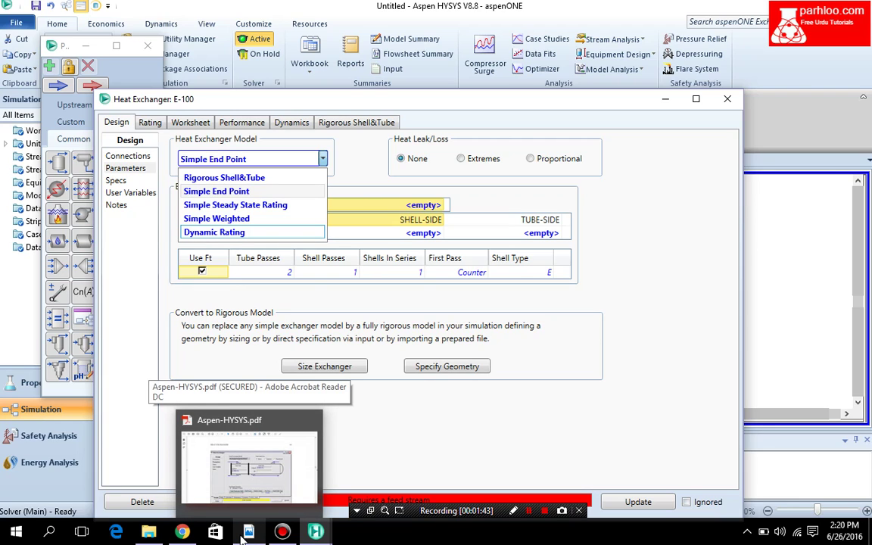
click(181, 533)
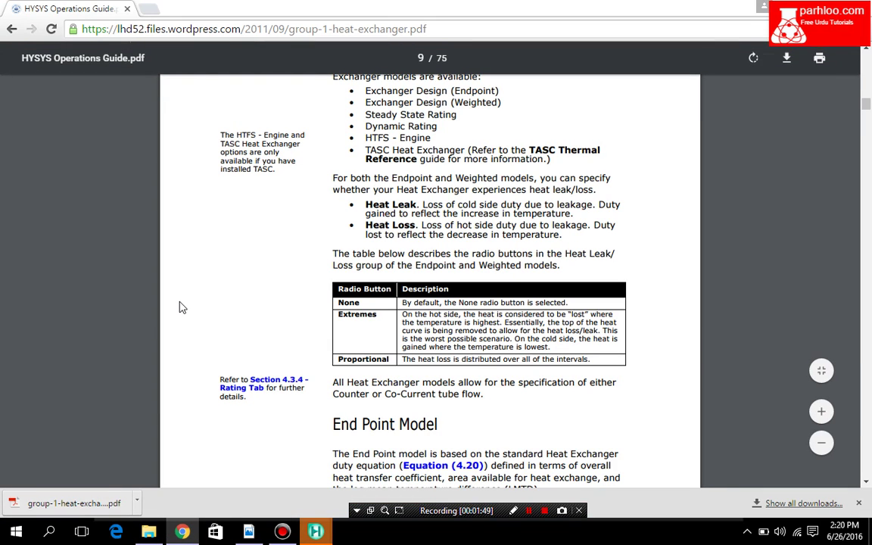
scroll(182, 307, up, 1)
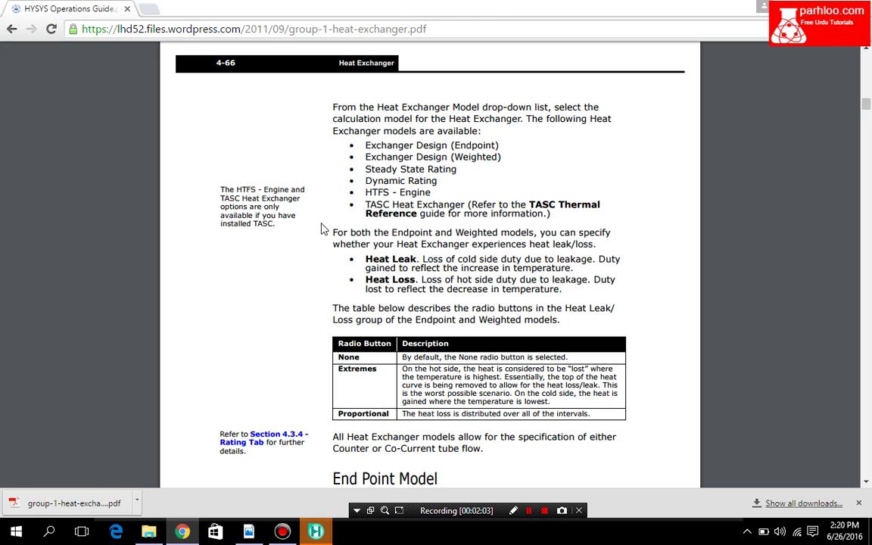
scroll(321, 229, down, 5)
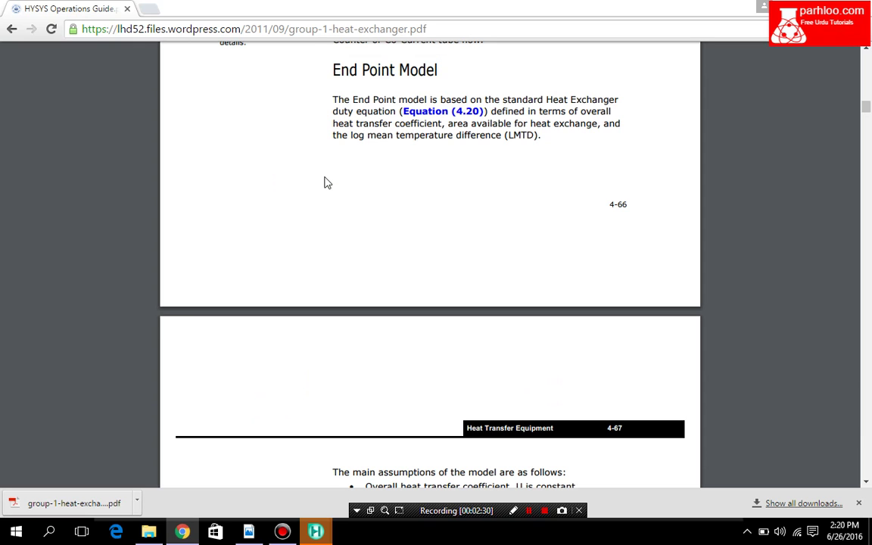
scroll(327, 183, down, 1)
scroll(327, 182, down, 3)
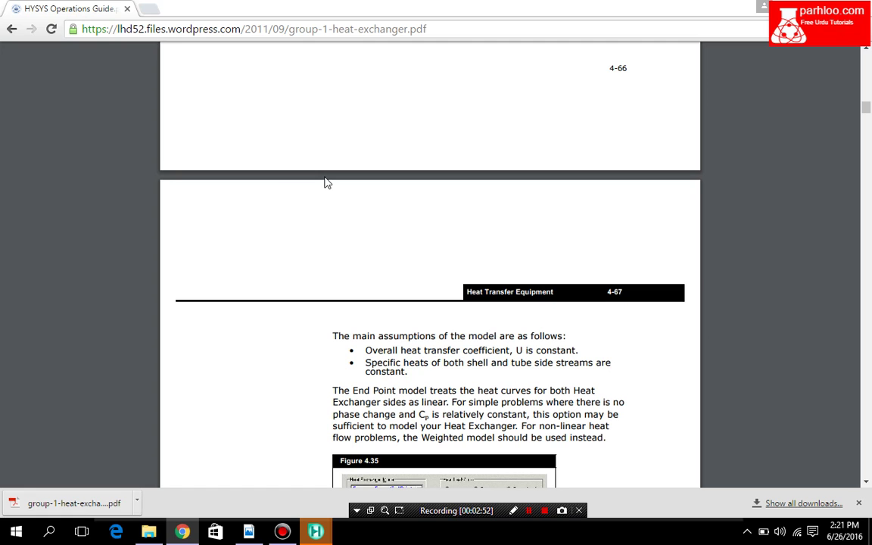
scroll(326, 183, down, 3)
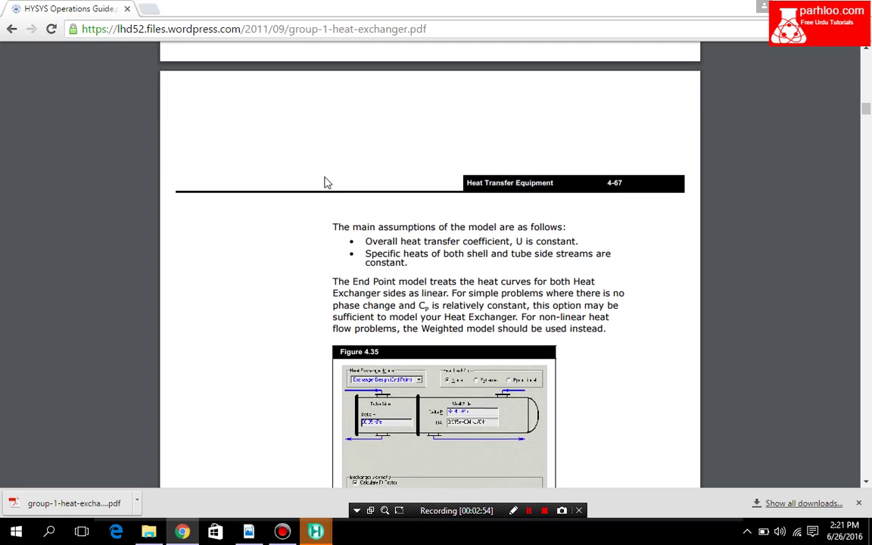
scroll(325, 183, down, 3)
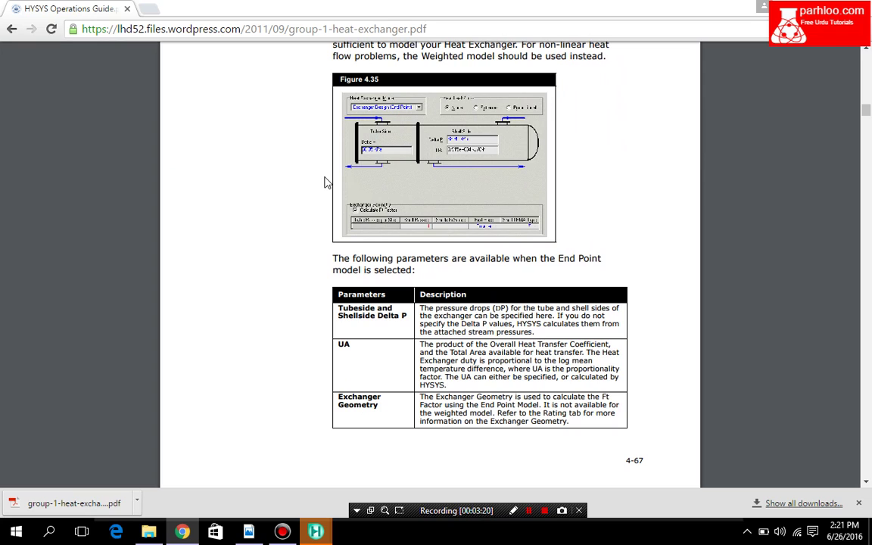
scroll(327, 182, down, 1)
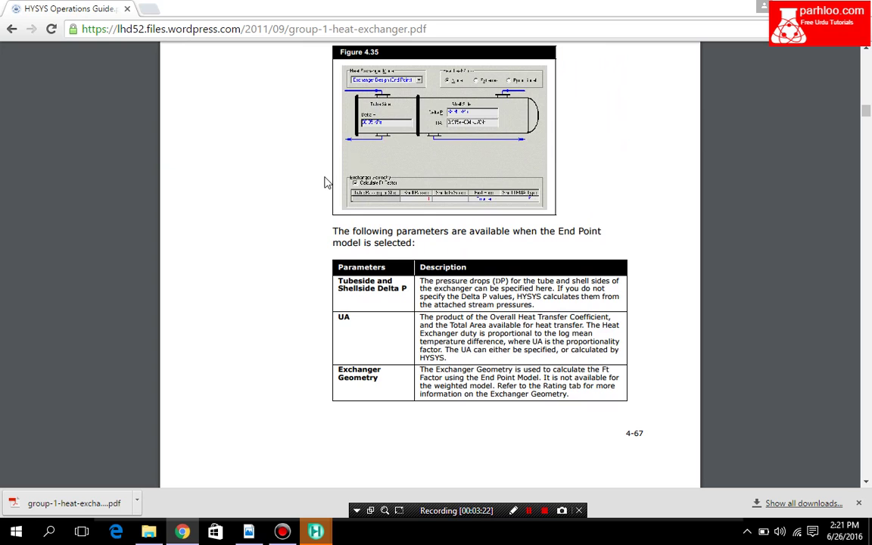
Read the guide's sections on the Weighted, Steady State Rating, Dynamic Rating and HTFS - Engine models.
scroll(327, 182, down, 10)
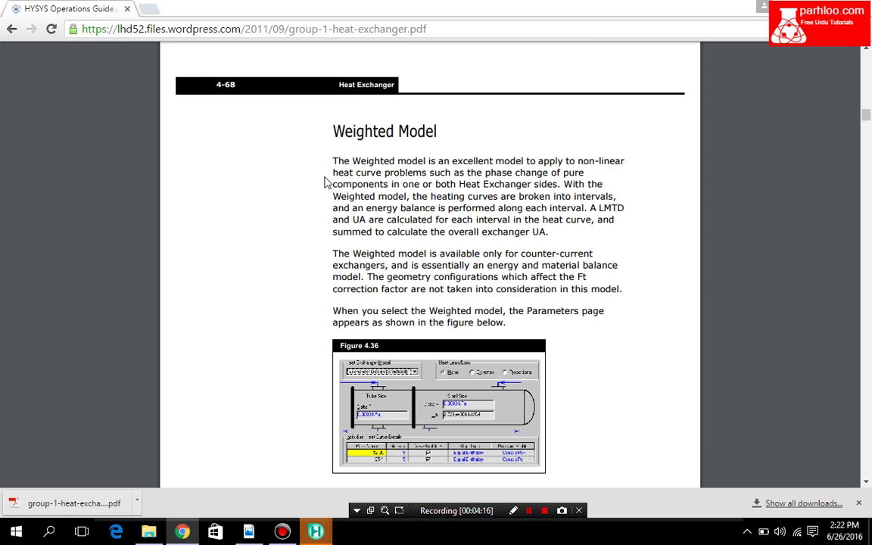
scroll(325, 183, down, 4)
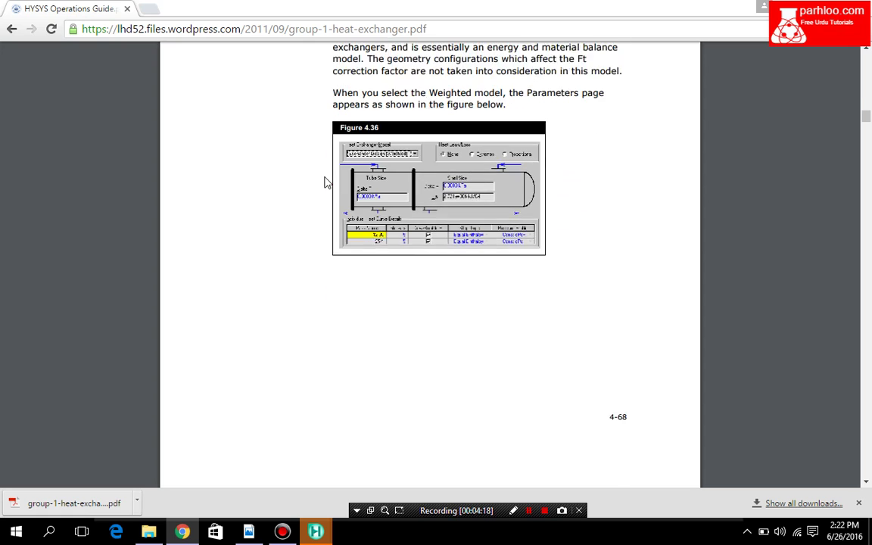
scroll(325, 183, down, 6)
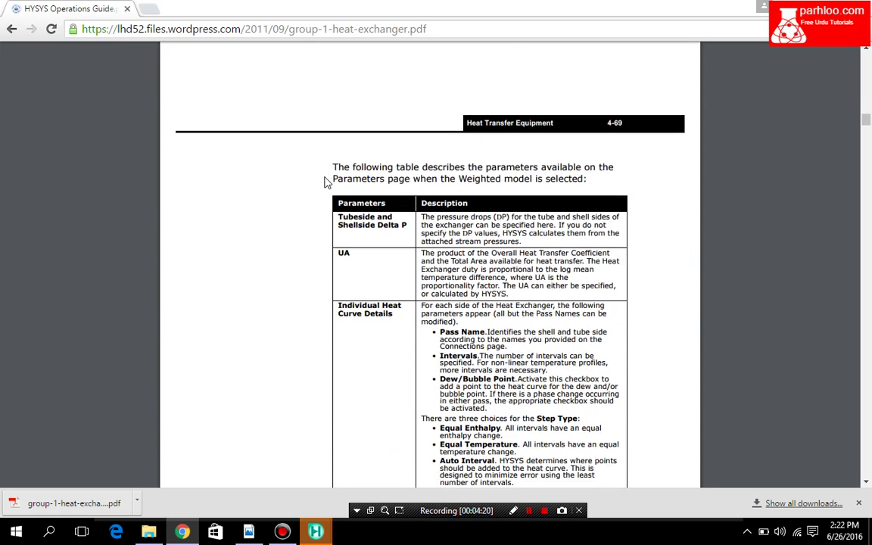
scroll(325, 183, down, 1)
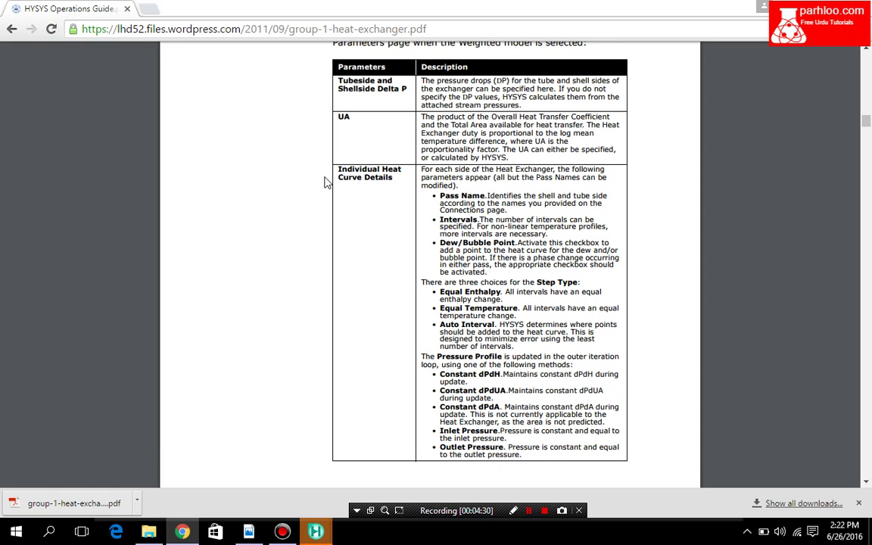
scroll(325, 181, down, 6)
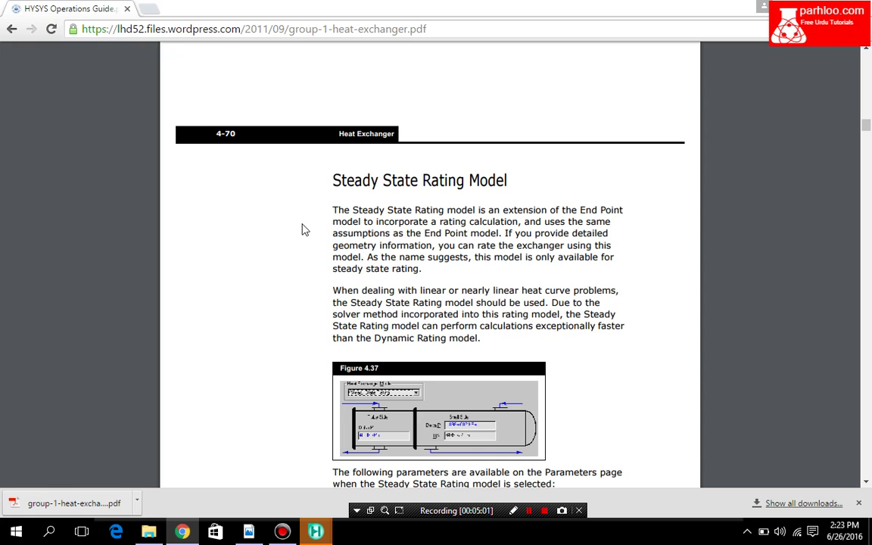
scroll(302, 230, down, 9)
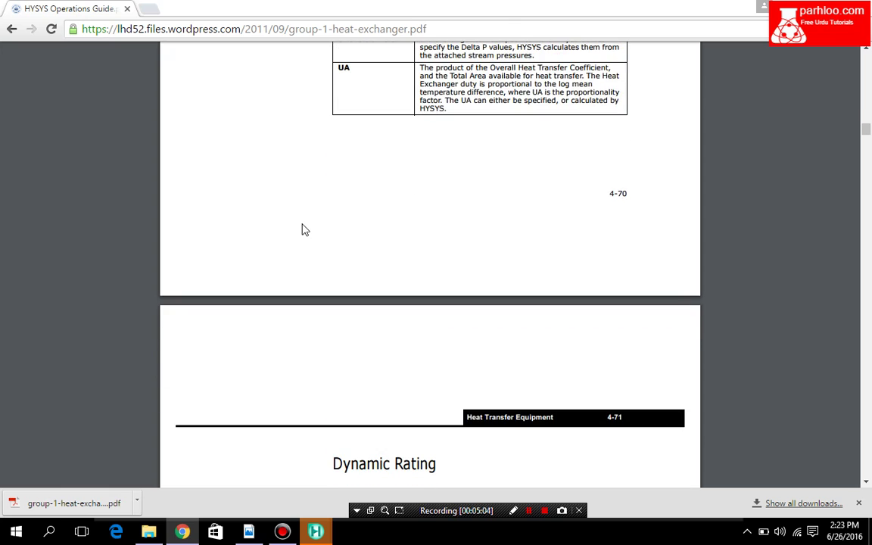
scroll(302, 229, down, 3)
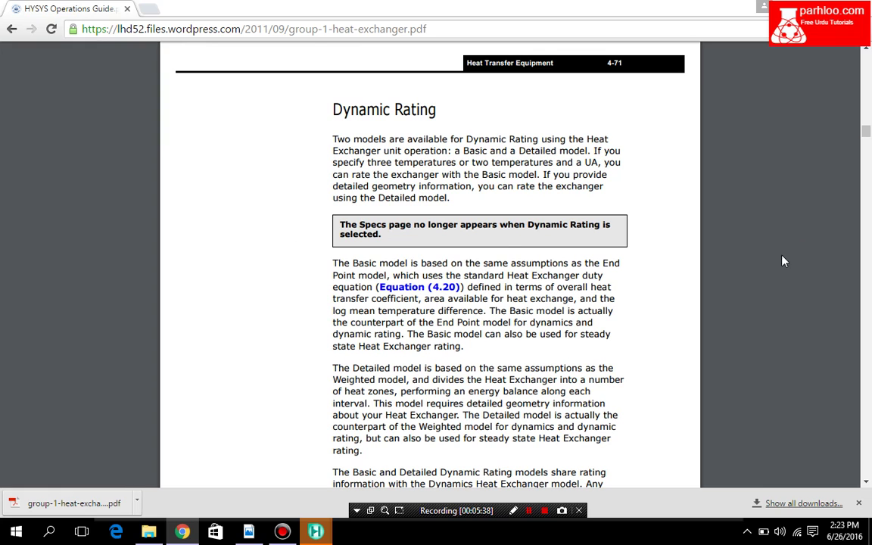
click(866, 483)
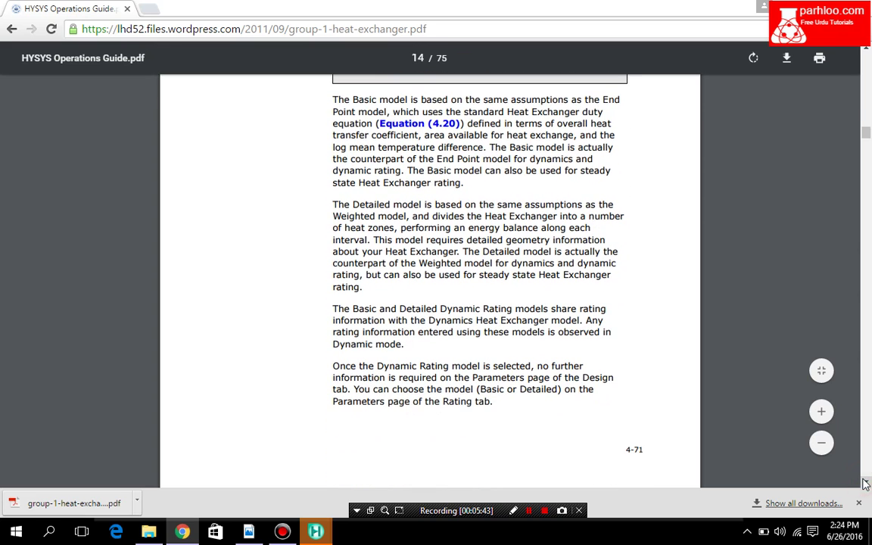
drag(866, 483, 866, 482)
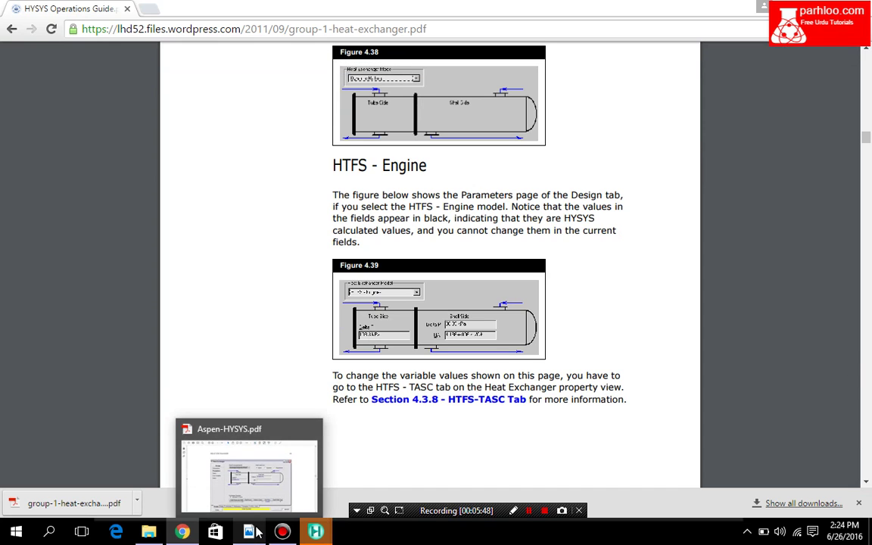
Switch to Aspen-HYSYS.pdf in Acrobat Reader and read the shell in stream values, simulation basis and heat exchanger problem statement.
click(256, 532)
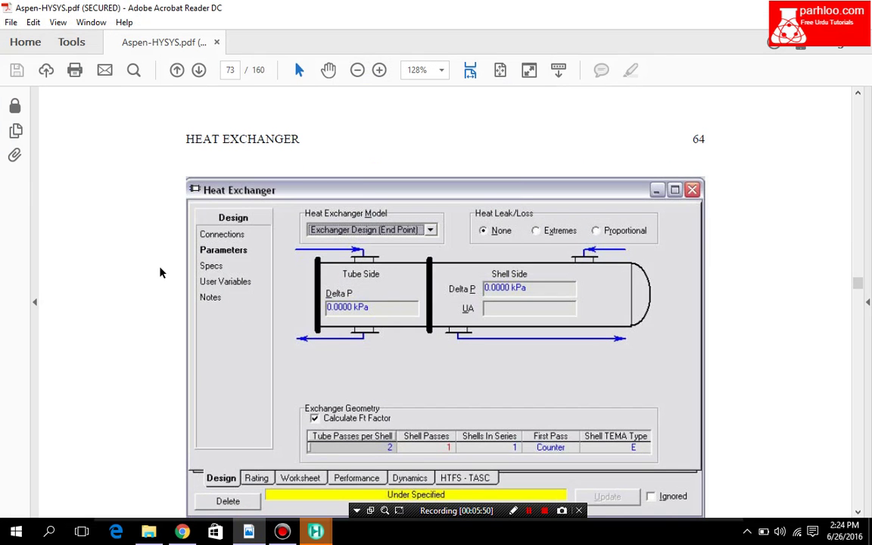
scroll(159, 273, up, 5)
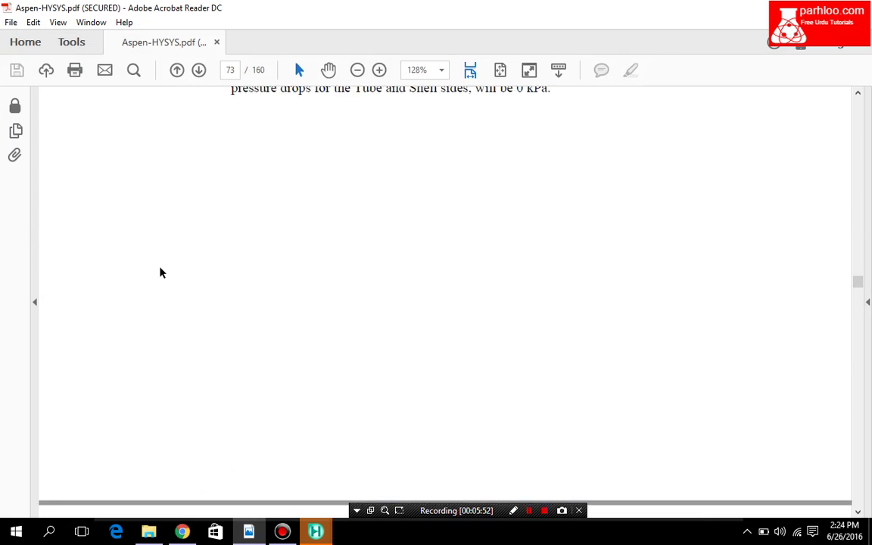
scroll(160, 273, up, 10)
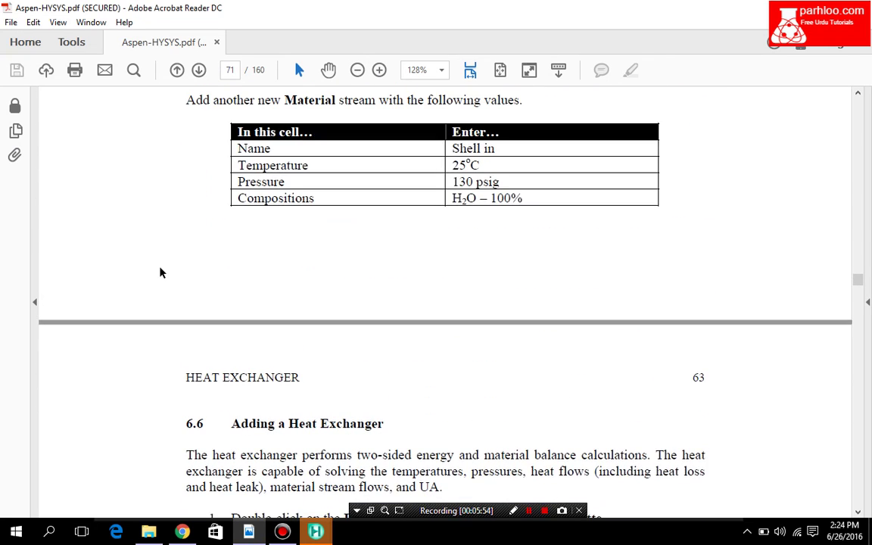
scroll(159, 273, up, 8)
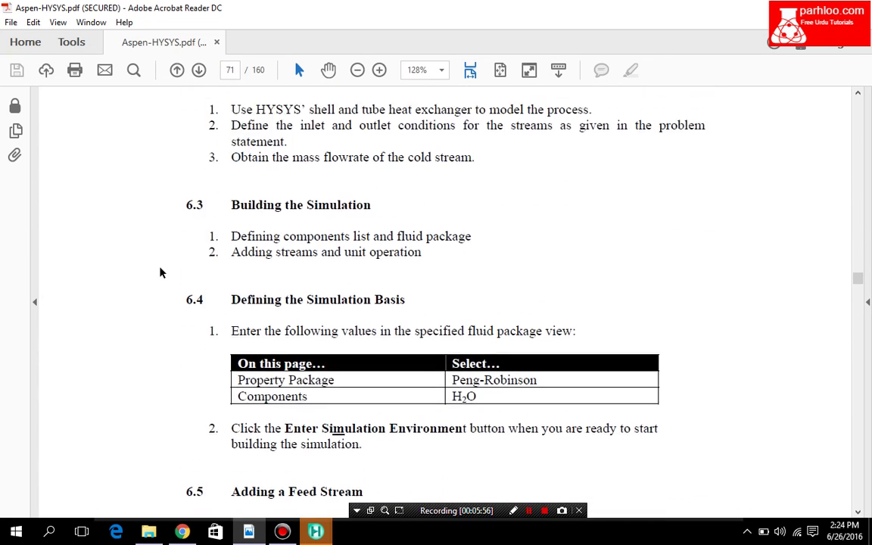
scroll(160, 272, up, 5)
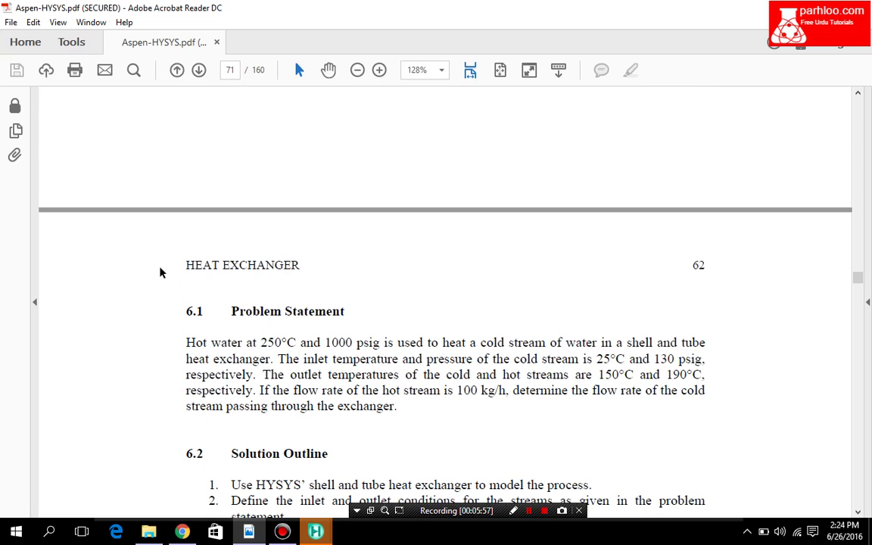
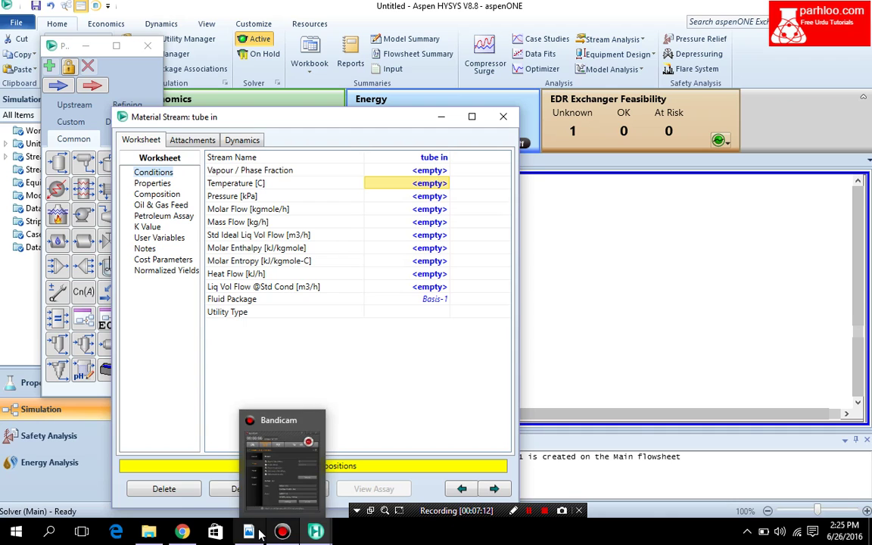
Set the tube in stream's temperature to 250 °C.
mouse_move(248, 532)
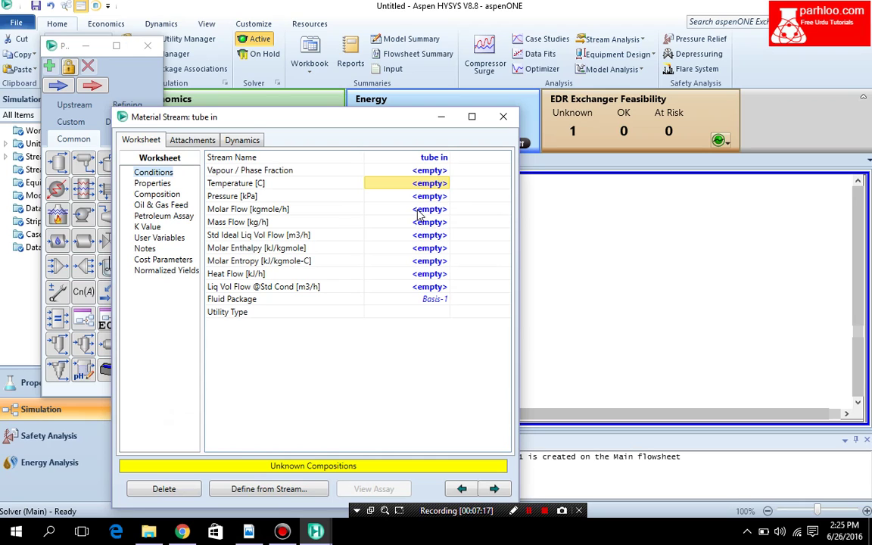
text(240)
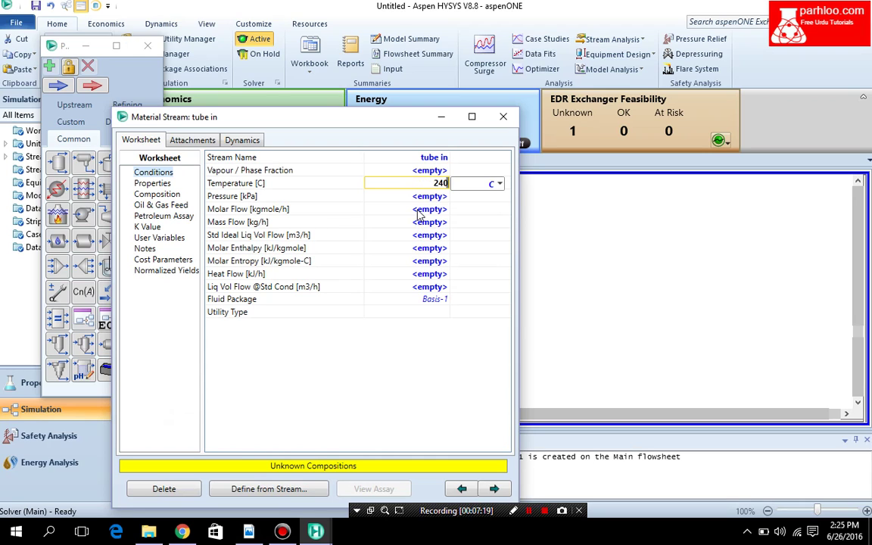
key(BackSpace)
key(BackSpace)
text(50)
key(Return)
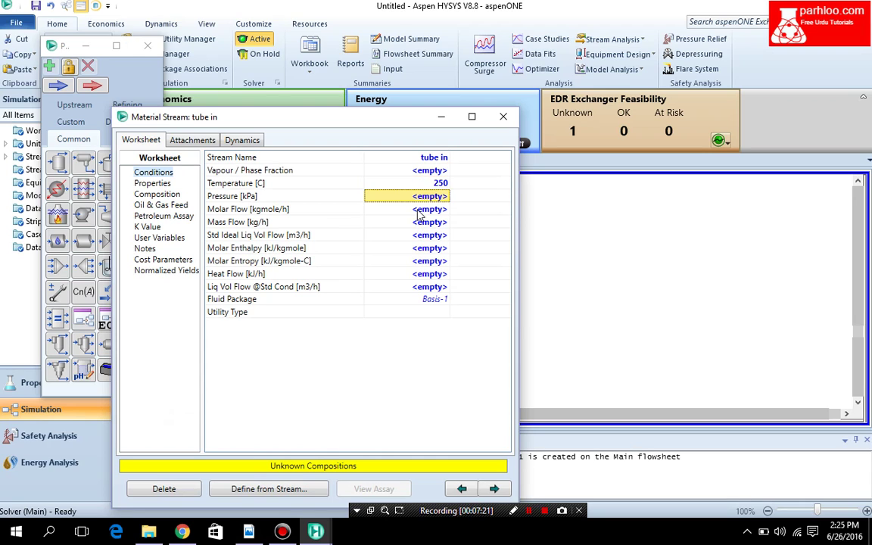
Set the tube in stream's pressure to 1000 psig.
click(419, 197)
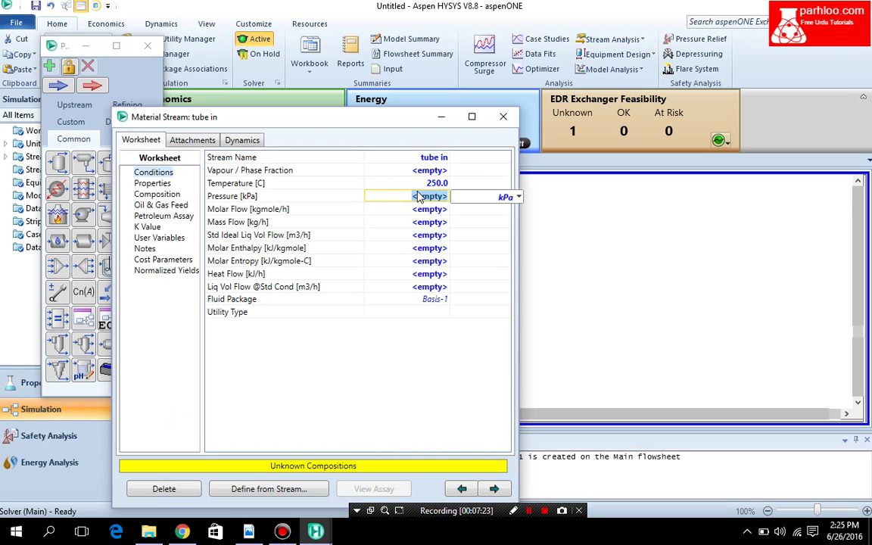
key(BackSpace)
text(1000)
click(485, 196)
key(Down)
key(Down)
key(Down)
key(Down)
key(Down)
key(Down)
key(Down)
key(Down)
key(Down)
key(Down)
key(Down)
key(Down)
key(Down)
key(Down)
key(Down)
key(Down)
key(Down)
key(Down)
key(Down)
key(Down)
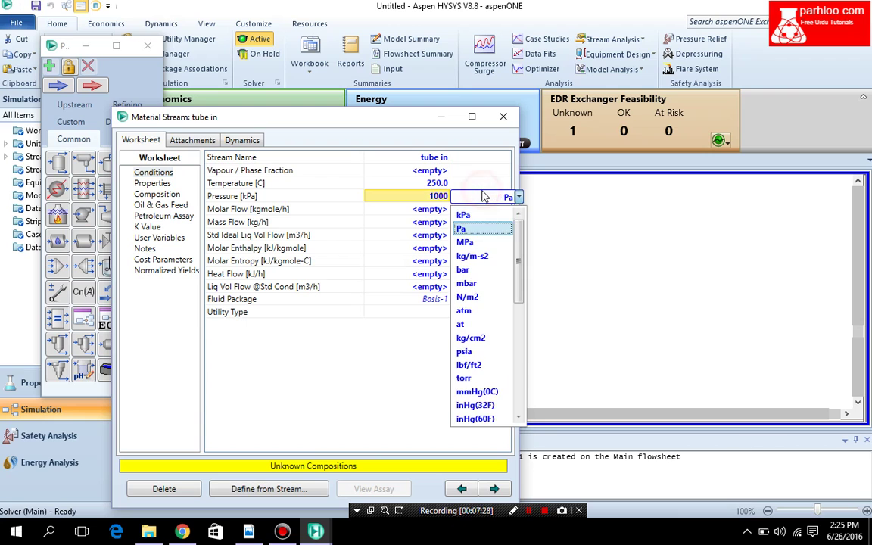
key(Down)
key(Down)
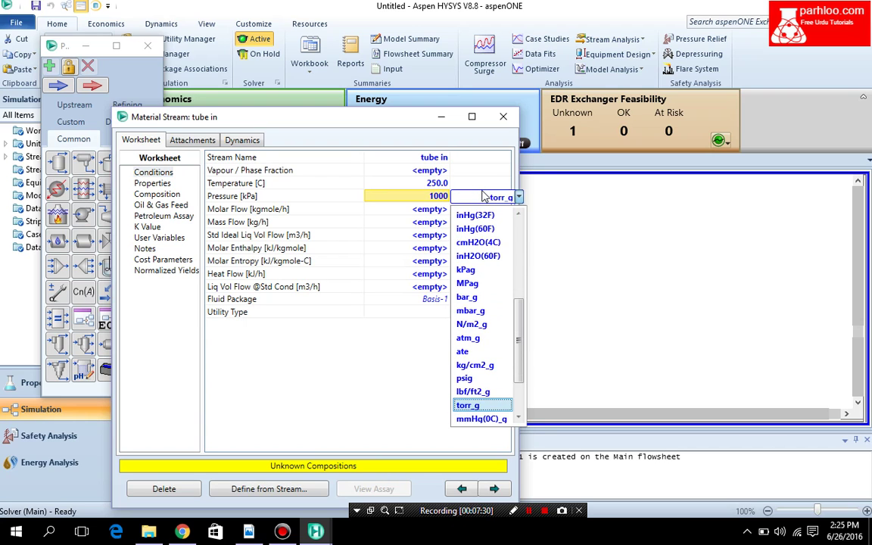
key(Up)
key(Up)
key(Return)
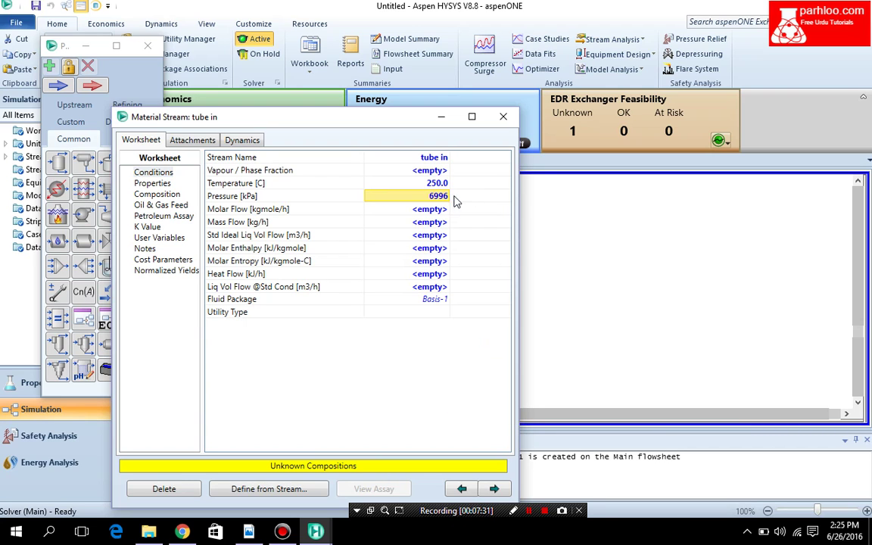
Set the tube in stream's mass flow to 100 kg/h.
click(409, 223)
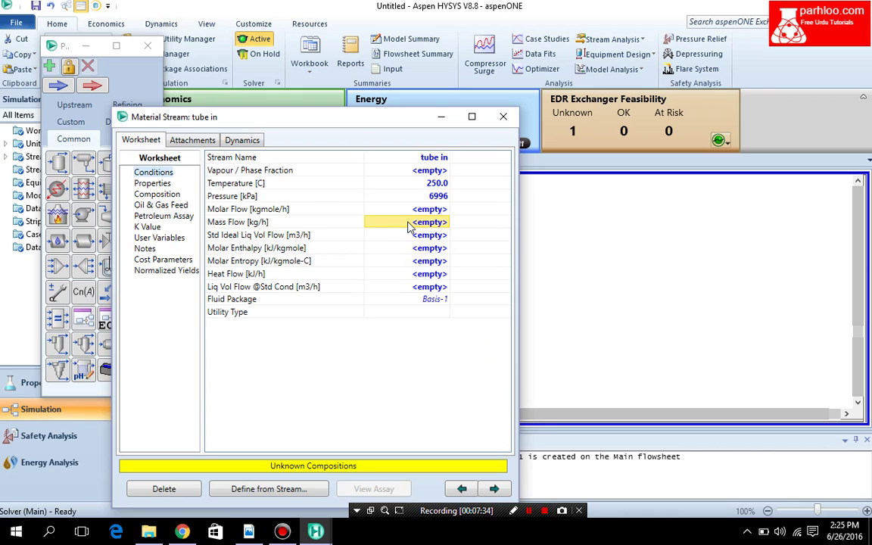
text(100)
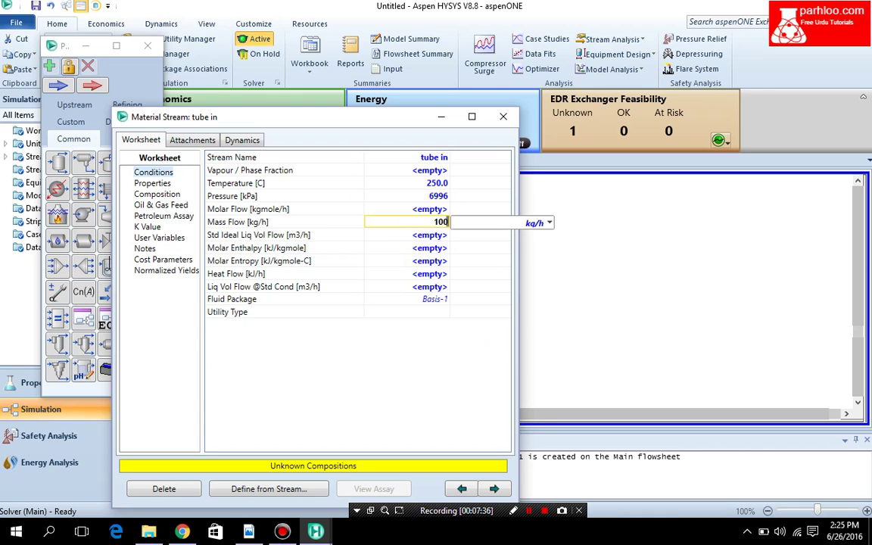
key(Return)
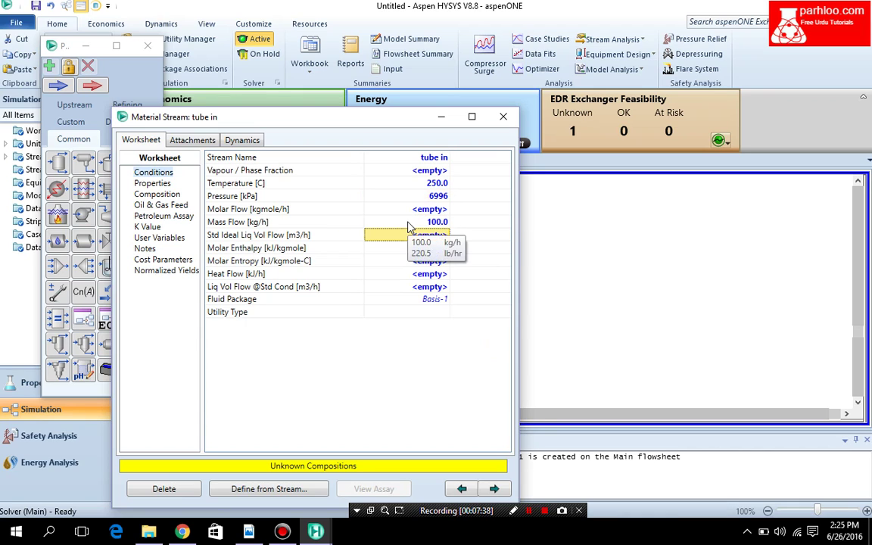
Define the tube in composition as H2O with a mole fraction of 1 and close the stream's window.
click(168, 195)
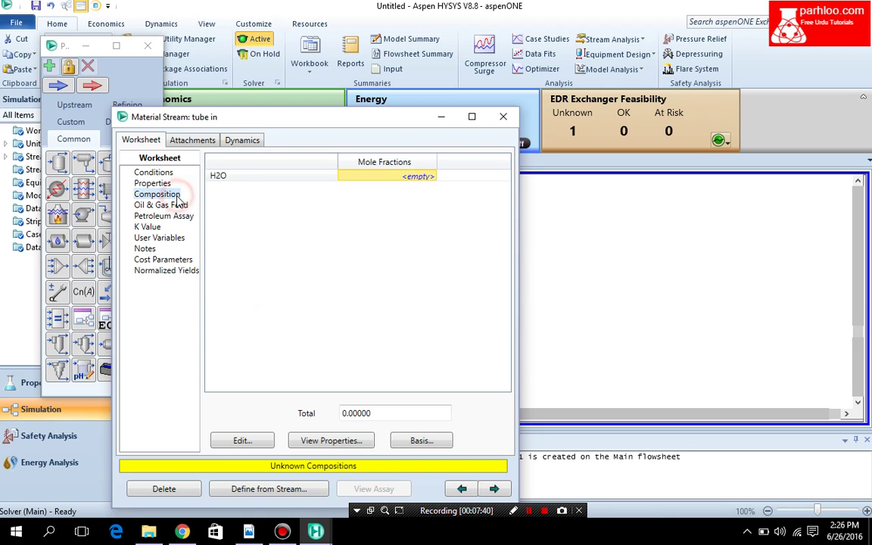
click(408, 176)
text(1)
key(Return)
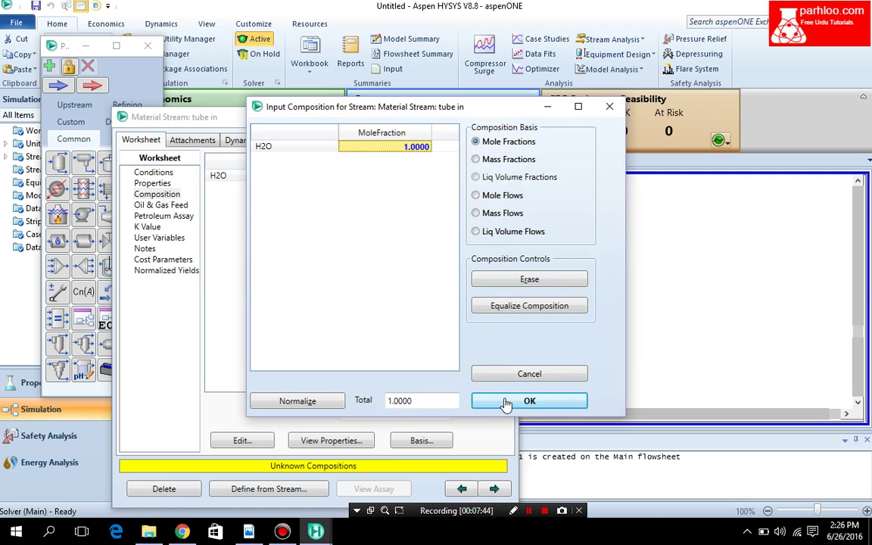
click(505, 402)
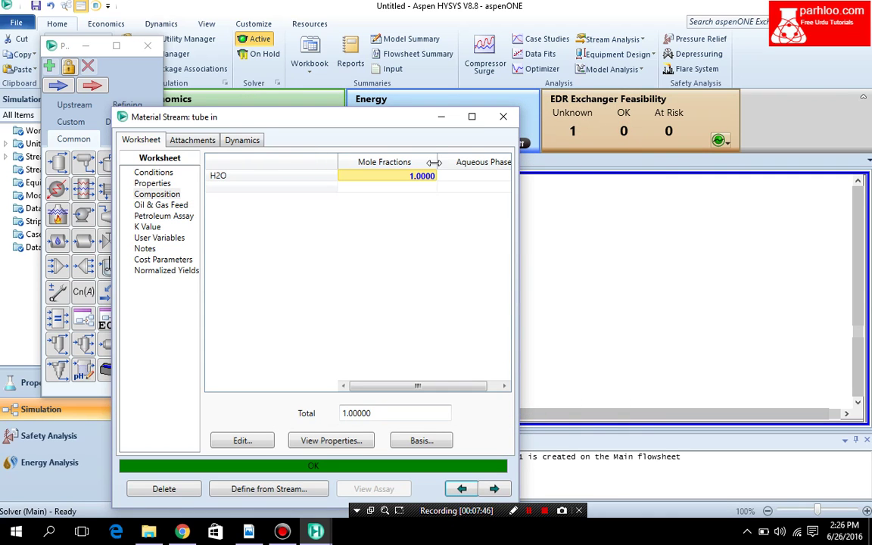
click(502, 117)
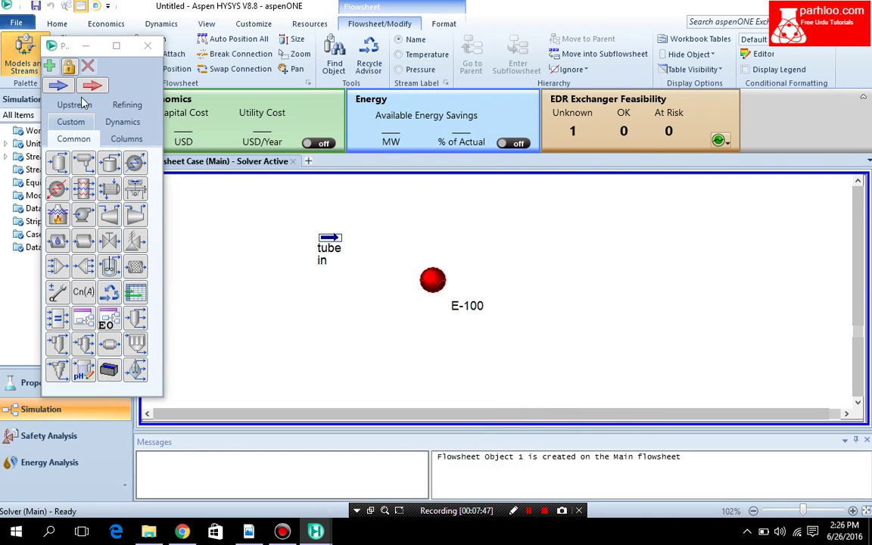
Add a second material stream below tube in on the flowsheet and name it "shell in".
click(59, 86)
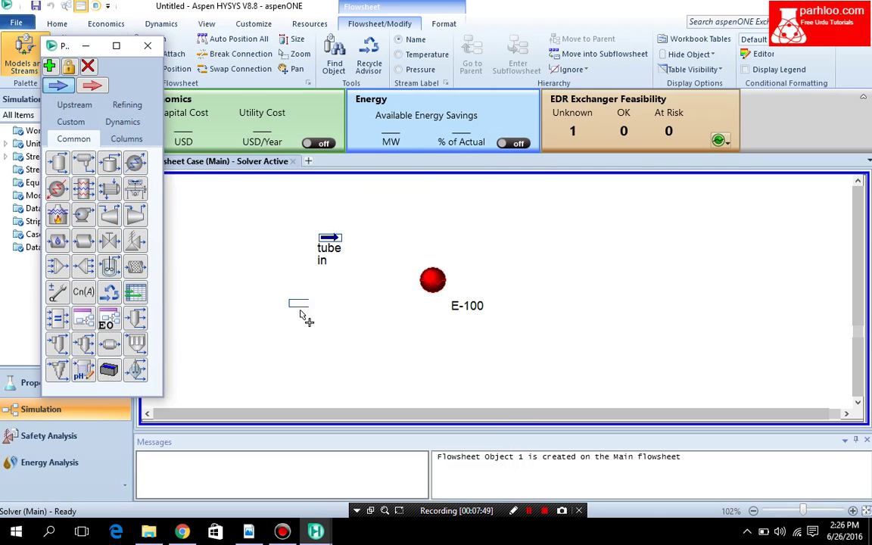
click(328, 318)
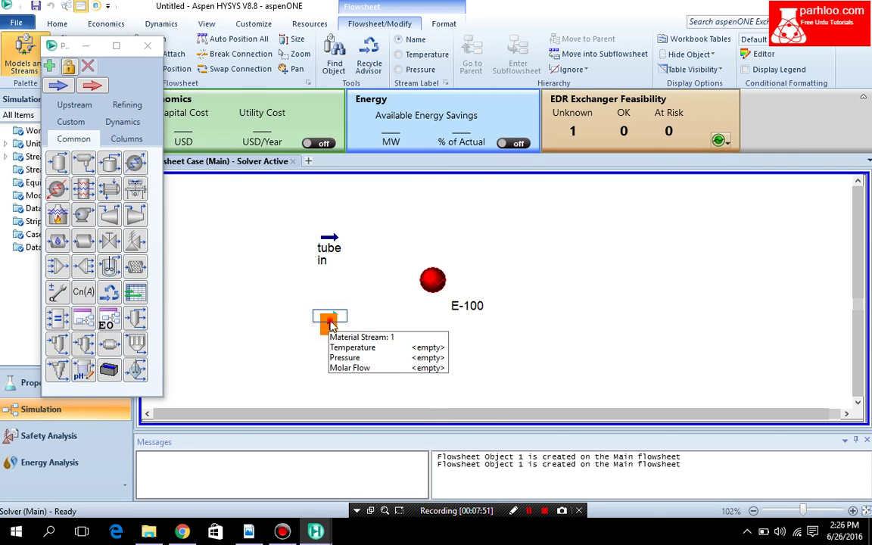
double_click(328, 318)
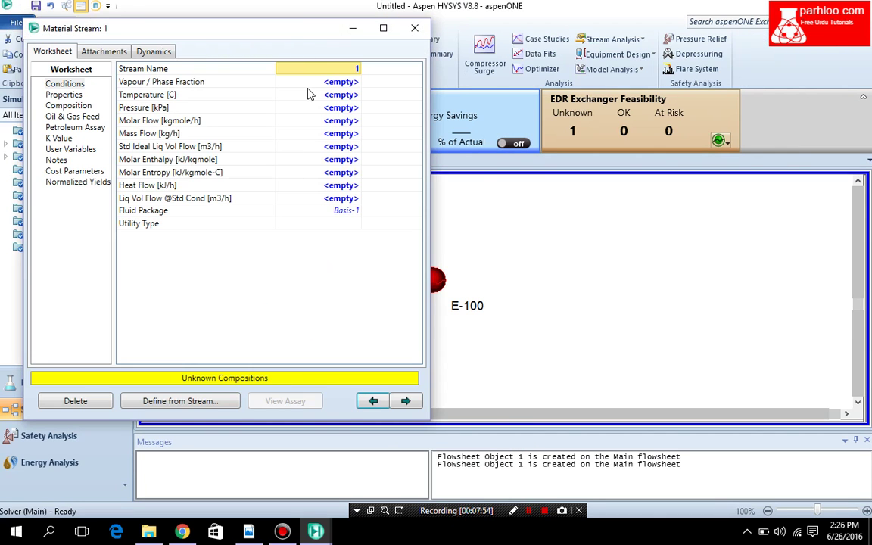
click(302, 68)
text(she)
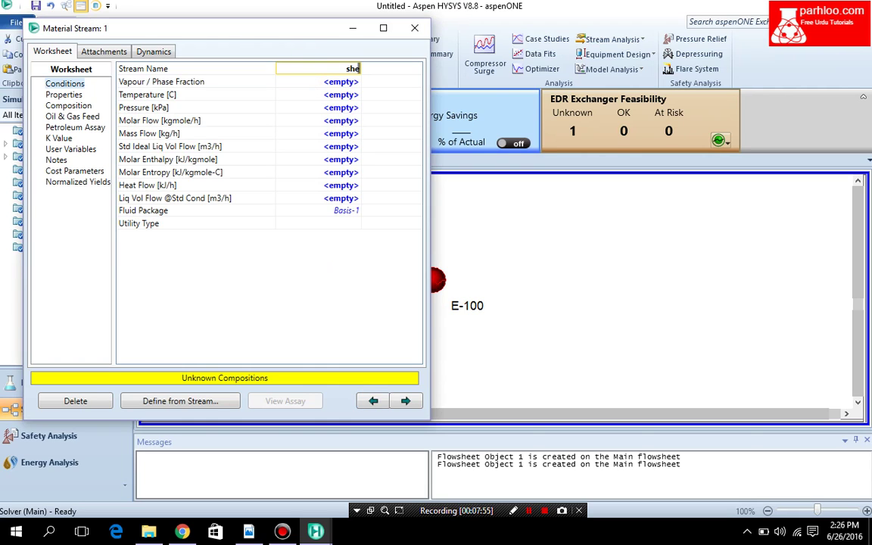
text(ll in)
key(Return)
Check the cold stream's inlet conditions in Aspen-HYSYS.pdf, return to HYSYS and set the shell in temperature to 25 °C.
click(307, 94)
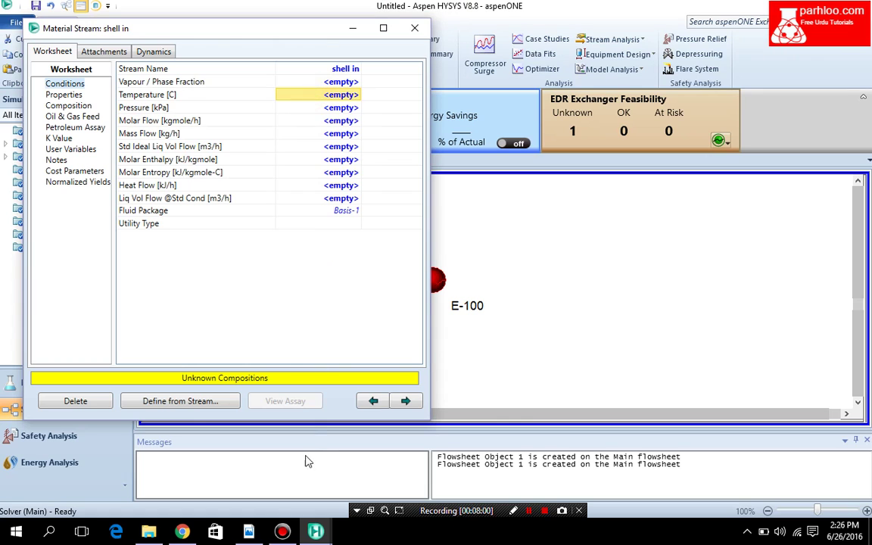
click(256, 488)
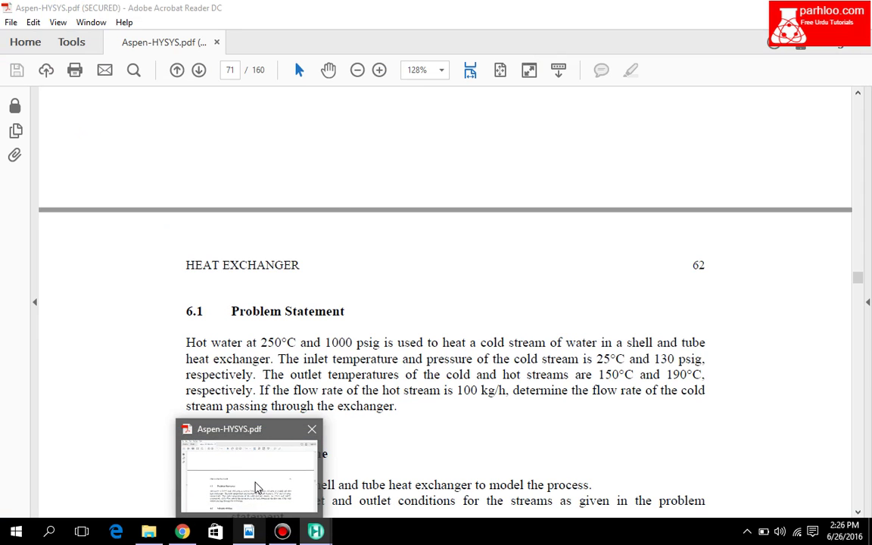
key(alt+Tab)
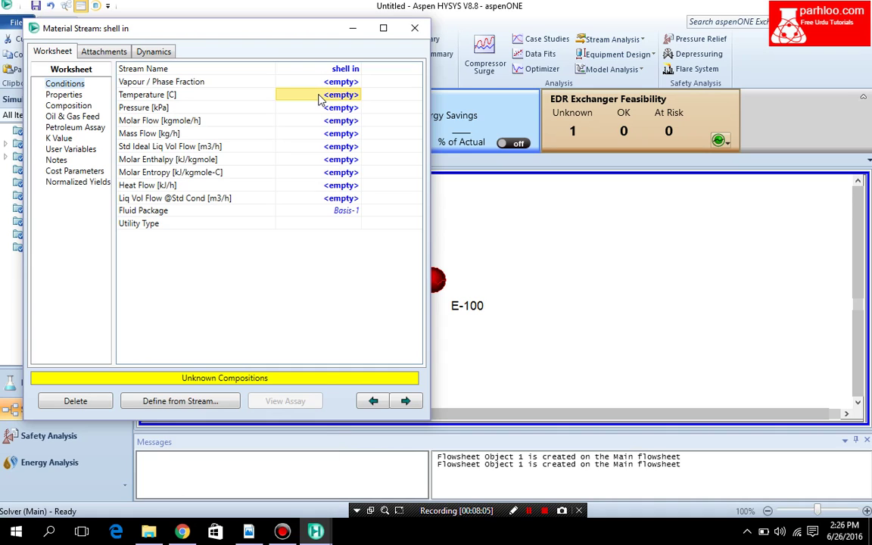
text(25)
key(Return)
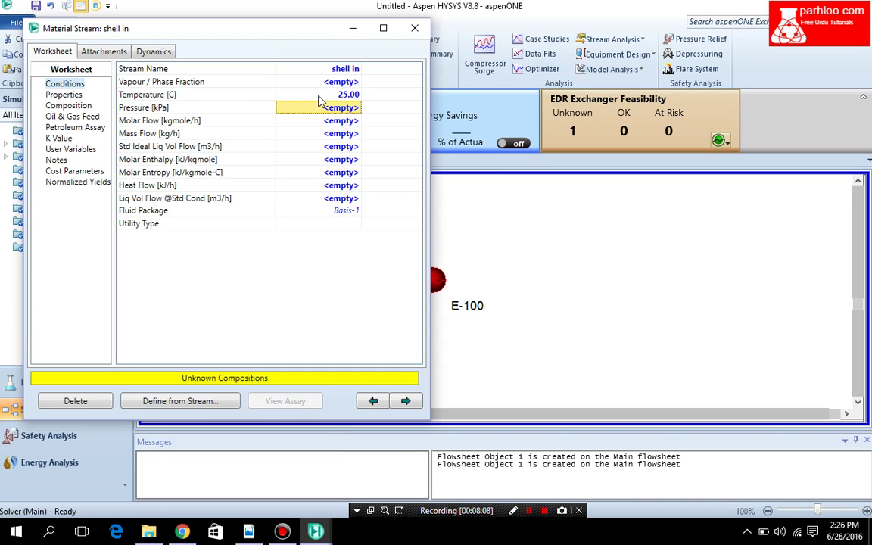
text(130)
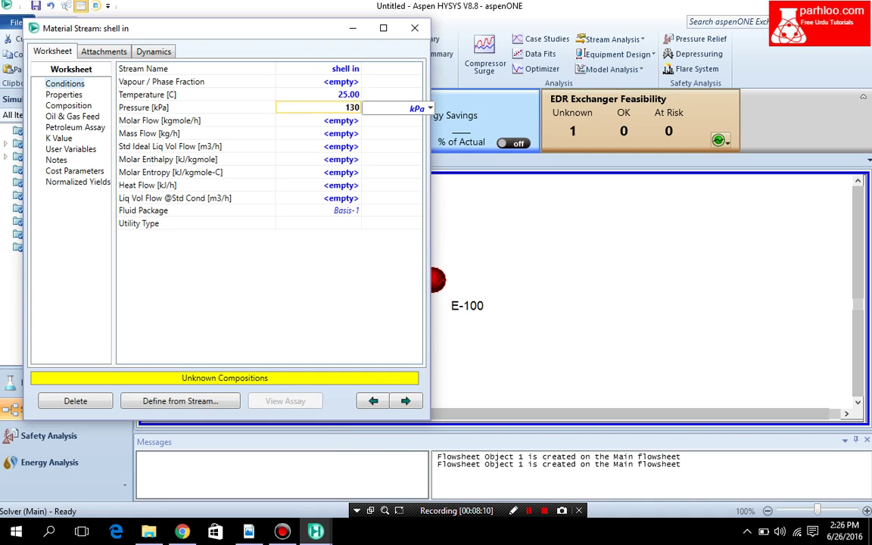
click(390, 112)
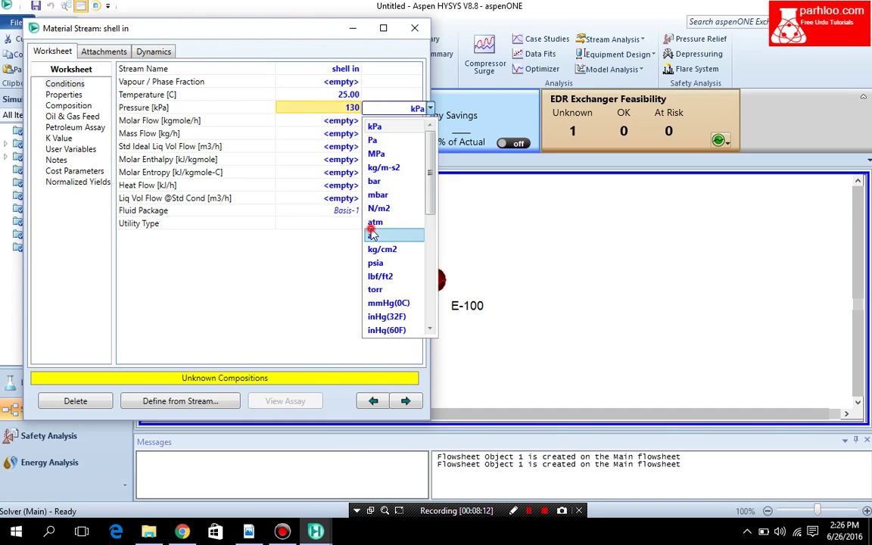
click(429, 289)
Set the shell in stream's pressure to 130 psig.
click(331, 108)
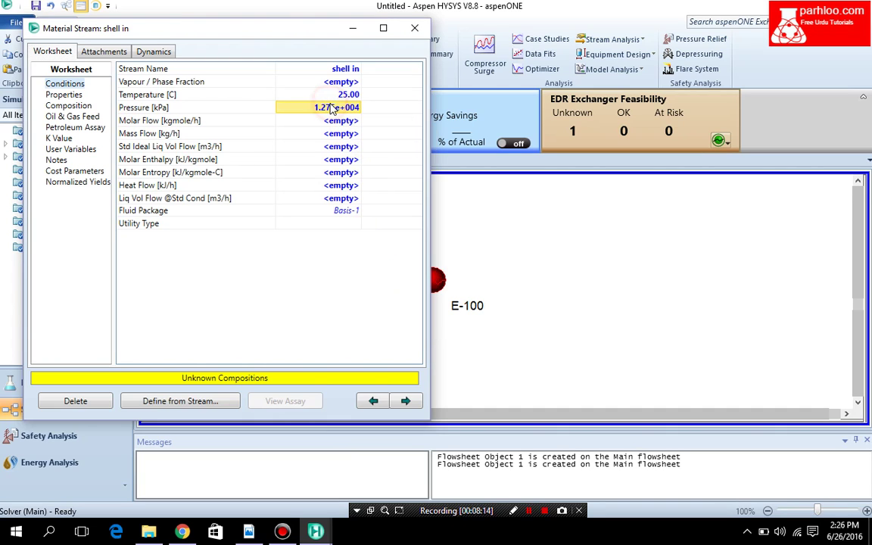
text(12)
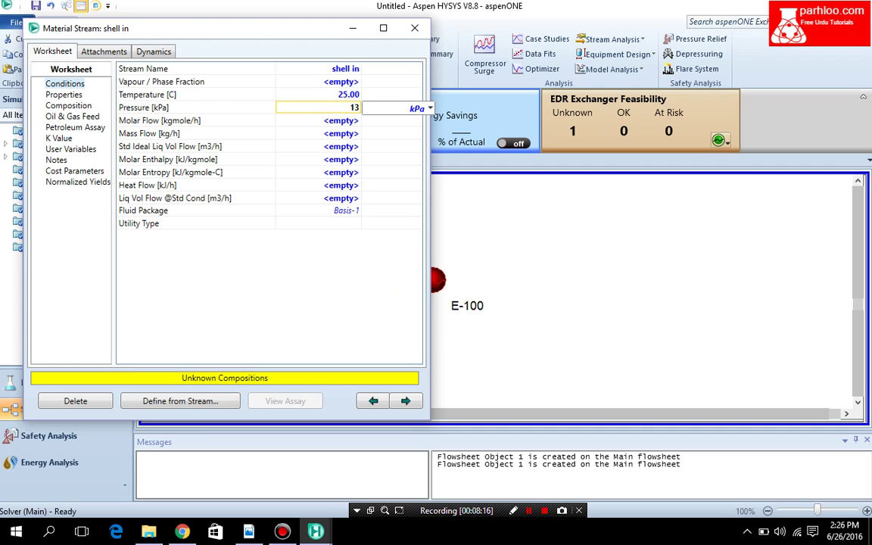
text(0)
click(387, 109)
key(Down)
key(Down)
key(Down)
key(Down)
key(Down)
key(Down)
key(Down)
key(Down)
key(Down)
key(Down)
key(Down)
key(Down)
key(Down)
key(Down)
key(Down)
key(Down)
key(Down)
key(Down)
key(Down)
key(Down)
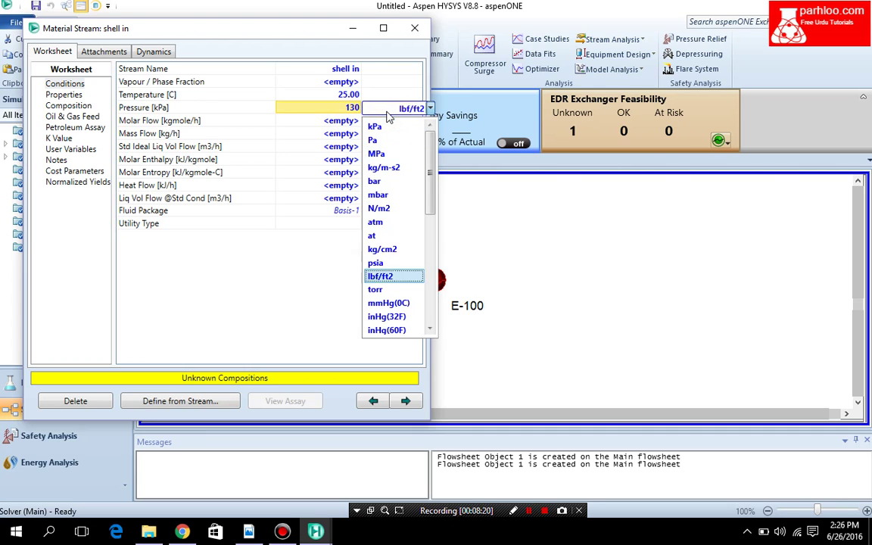
key(Down)
key(Down)
key(Down)
key(Down)
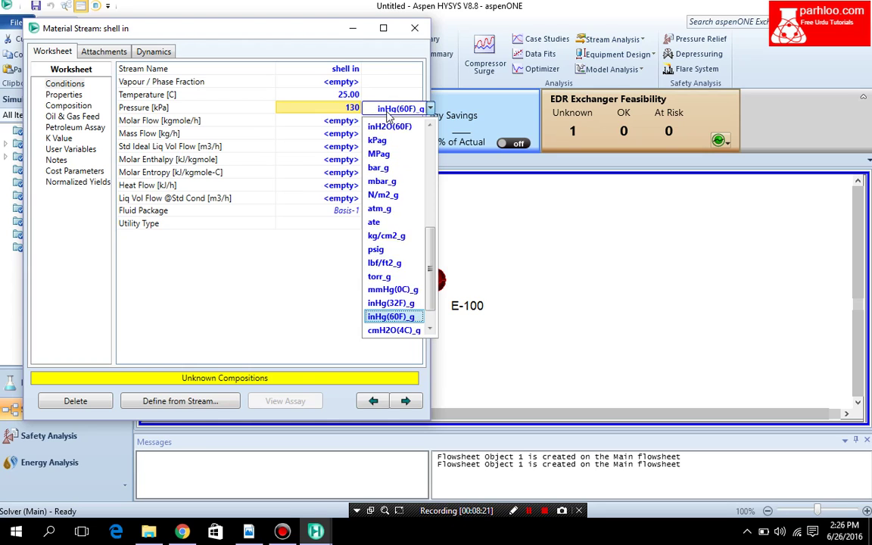
key(Up)
key(Up)
key(Up)
key(Up)
key(Up)
key(Up)
key(Up)
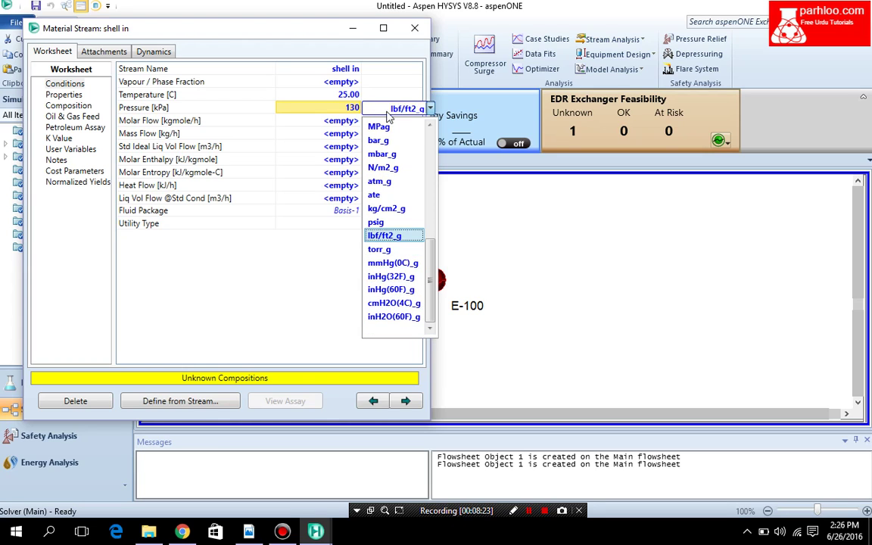
key(Return)
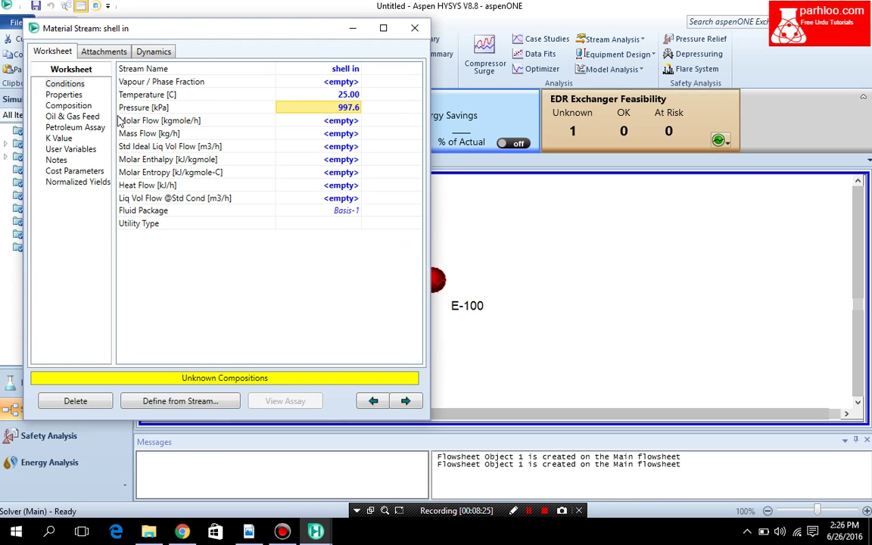
Define the shell in composition as H2O with a mole fraction of 1 and close the stream's window.
click(60, 105)
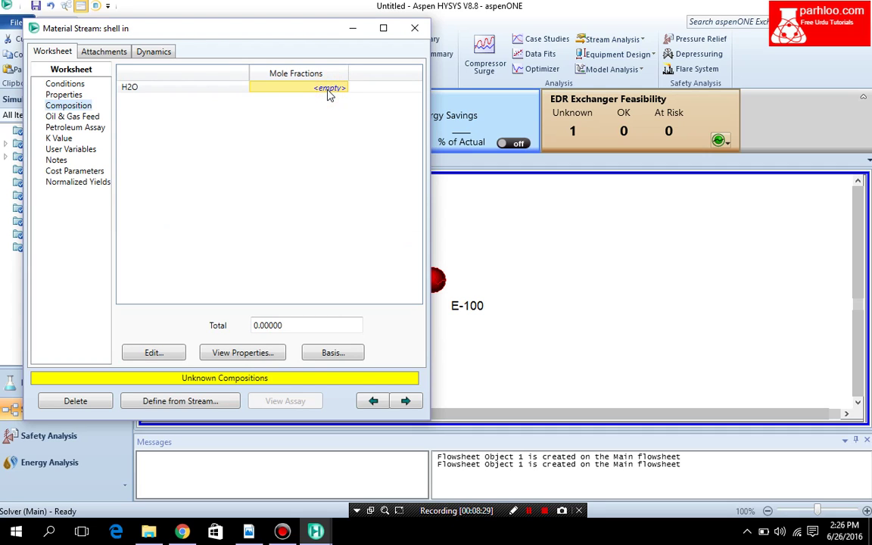
text(1)
key(Return)
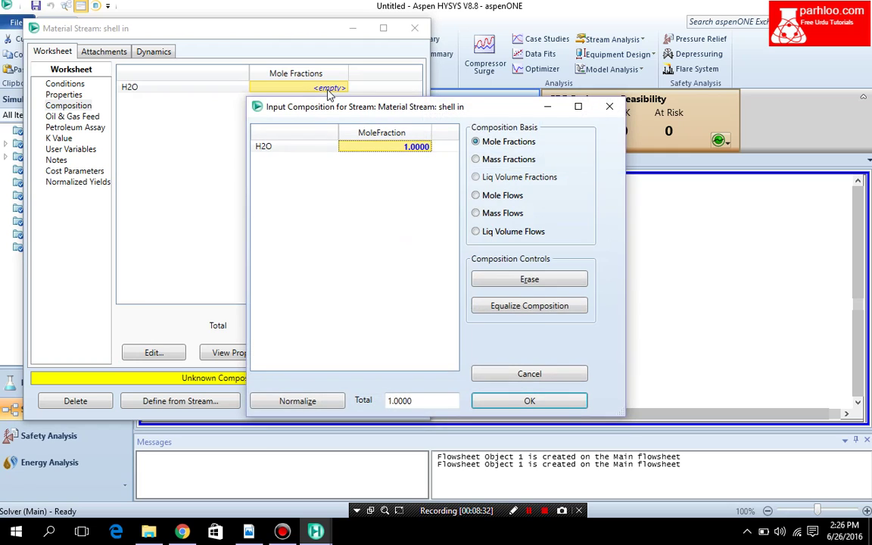
click(489, 402)
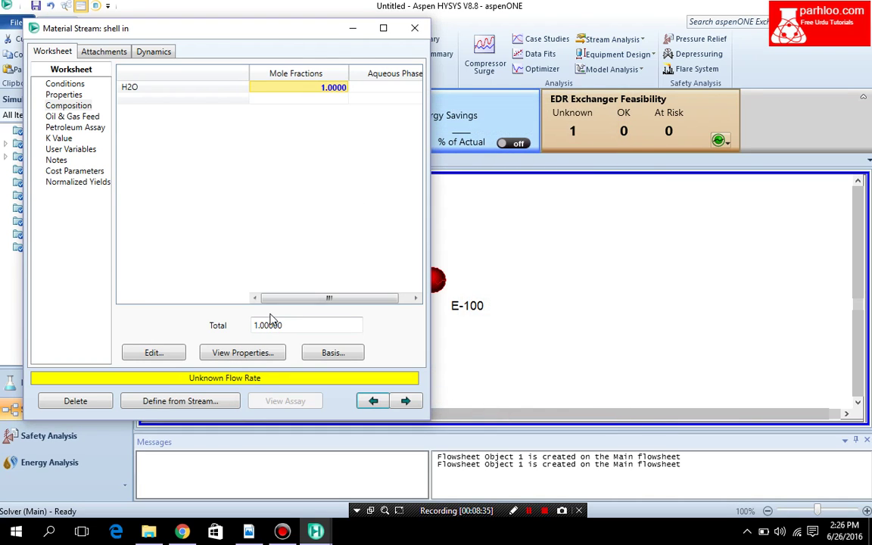
click(413, 30)
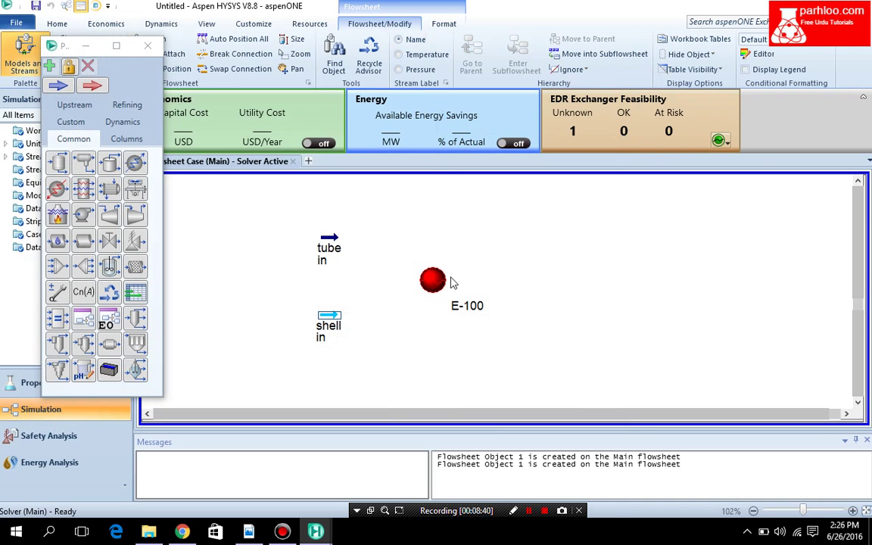
Open heat exchanger E-100's connections and assign tube in as the tube side inlet and shell in as the shell side inlet.
click(432, 281)
double_click(432, 281)
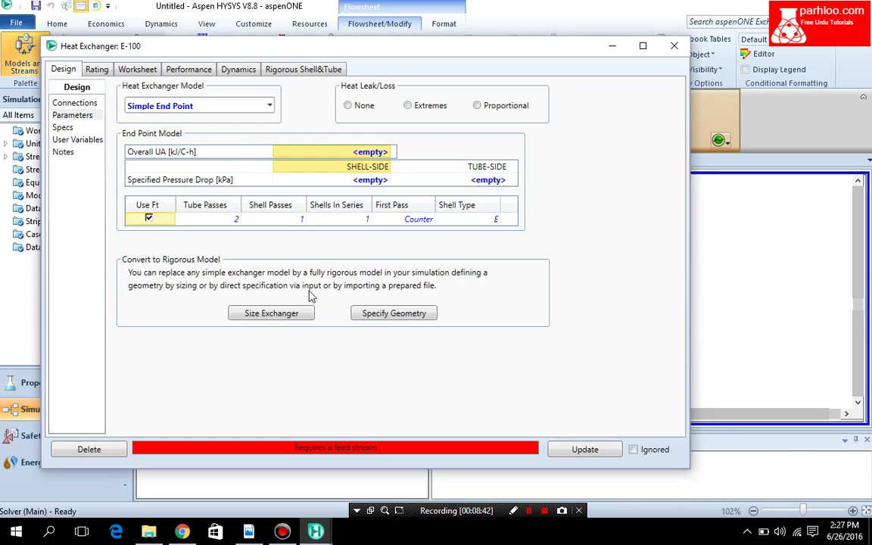
click(74, 103)
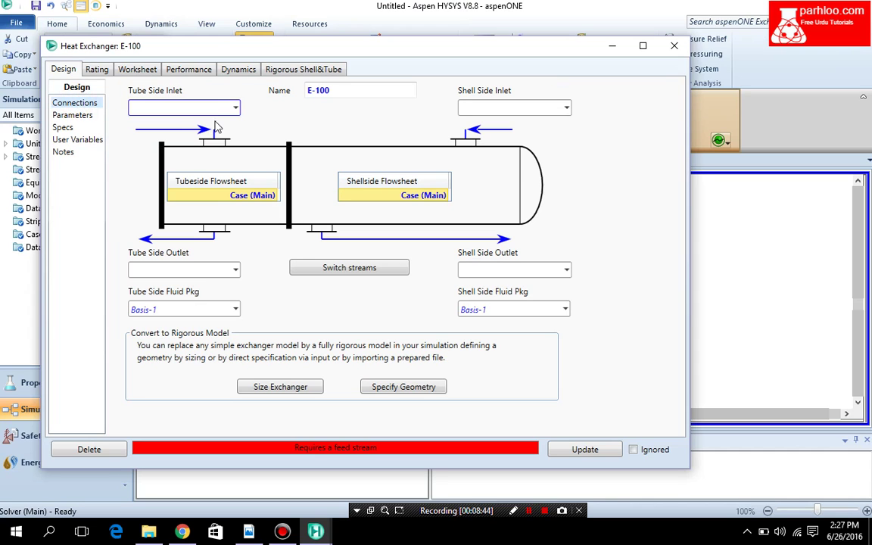
click(236, 110)
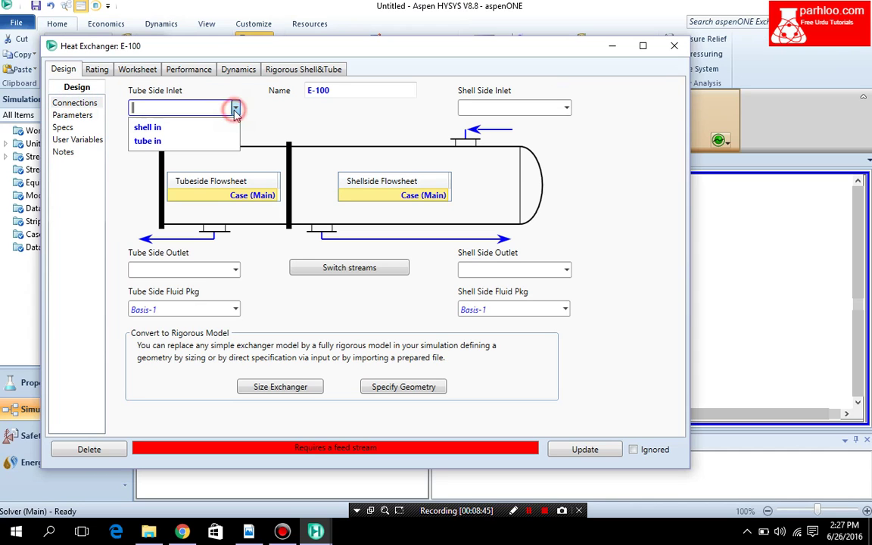
click(146, 139)
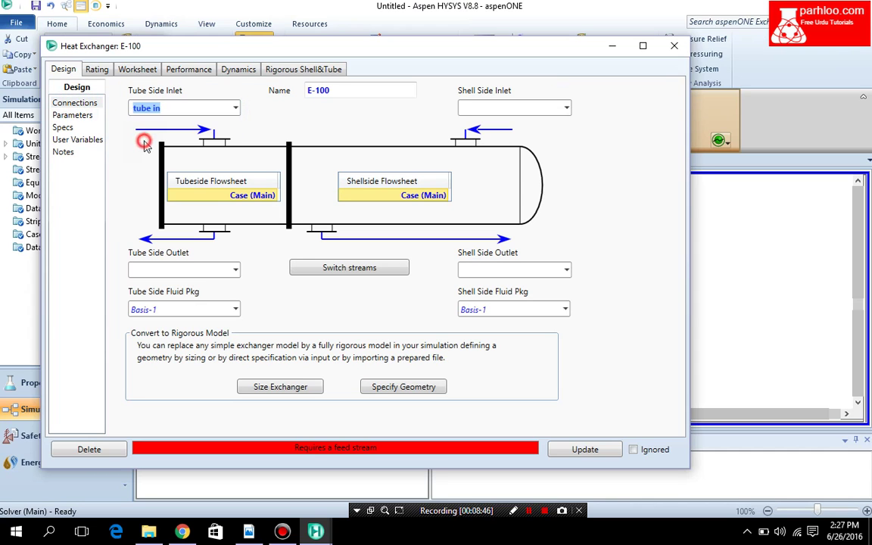
click(566, 108)
click(480, 128)
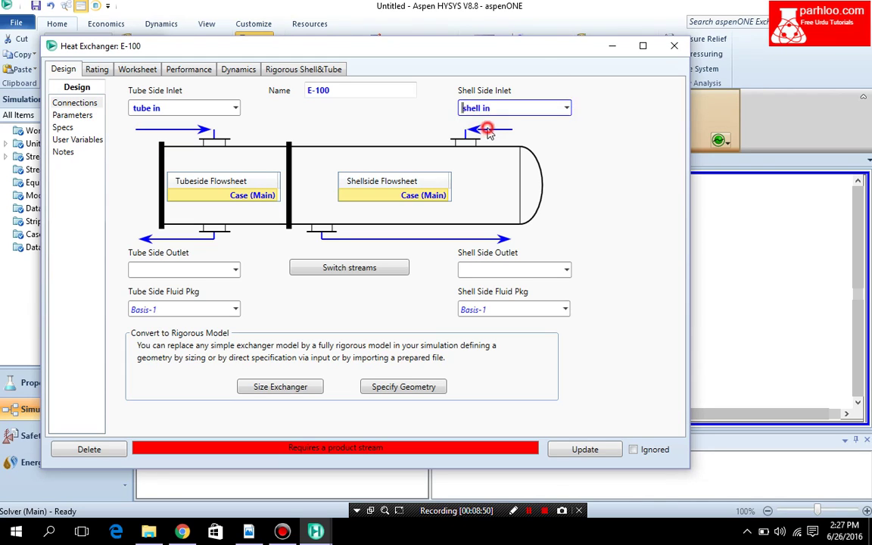
Create E-100's outlet streams, naming the tube side outlet "tube out" and the shell side outlet "shell out".
click(218, 269)
text(tu)
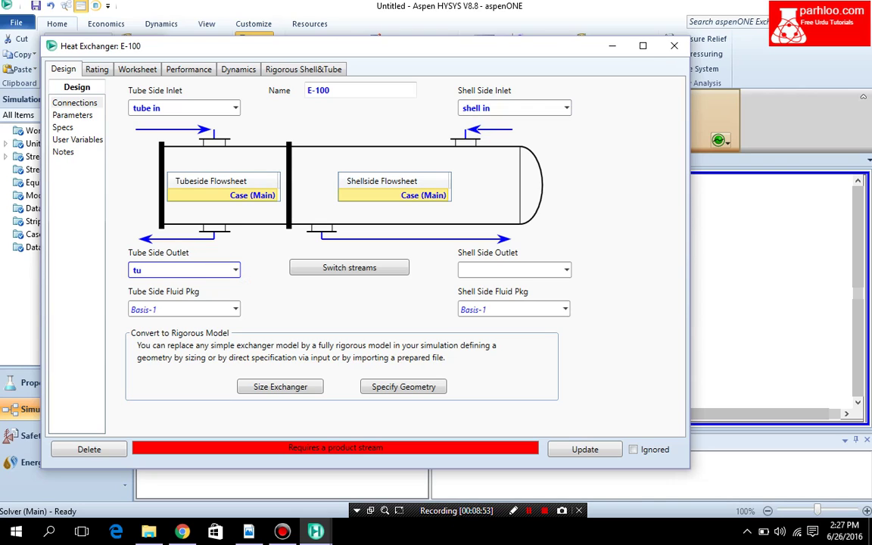
text(be out)
click(501, 272)
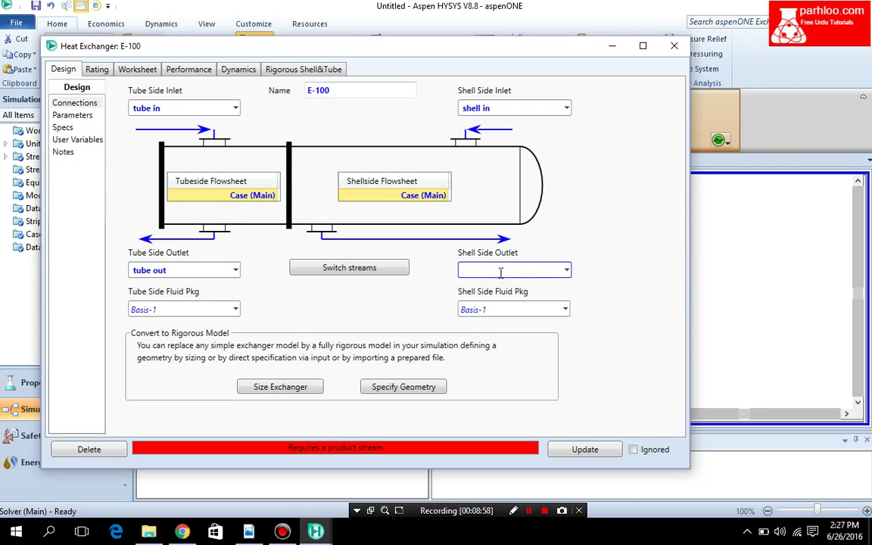
text(shell out)
key(Return)
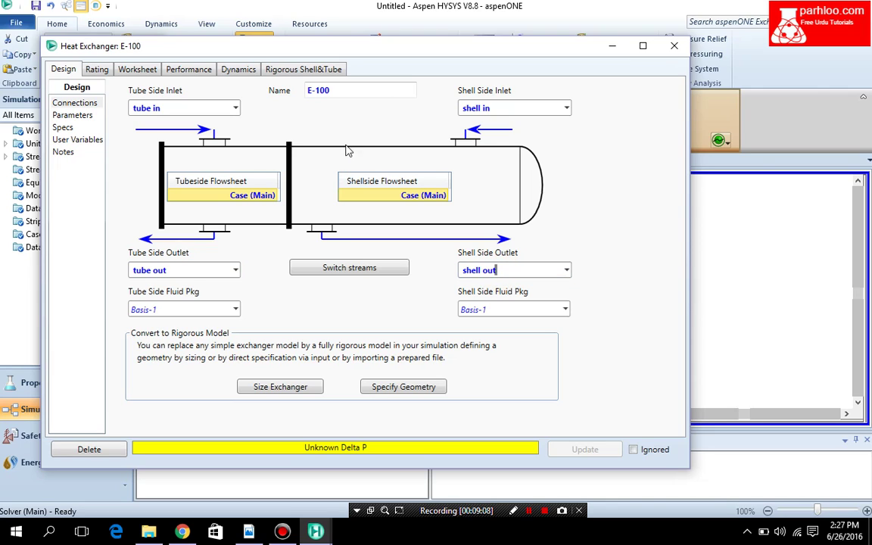
Set the outlet temperatures in E-100's worksheet to 190 °C for tube out and 150 °C for shell out.
click(128, 68)
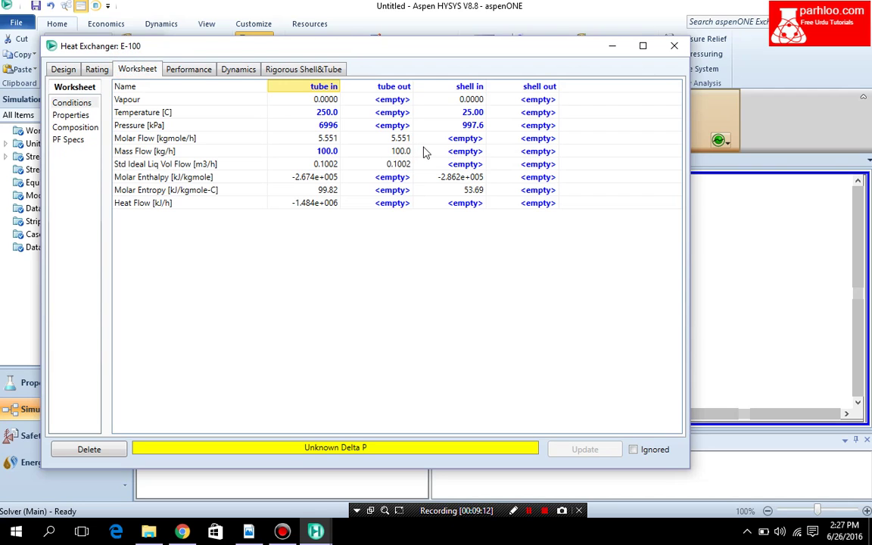
click(381, 114)
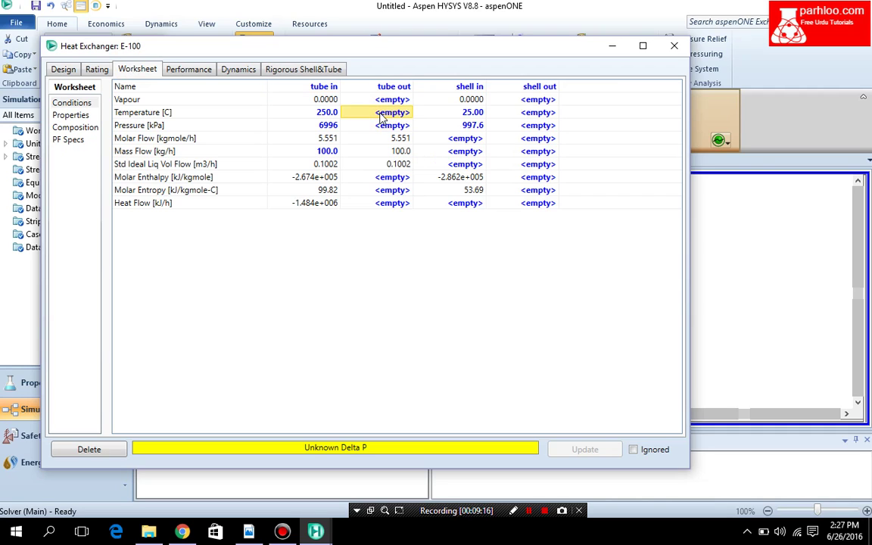
text(190)
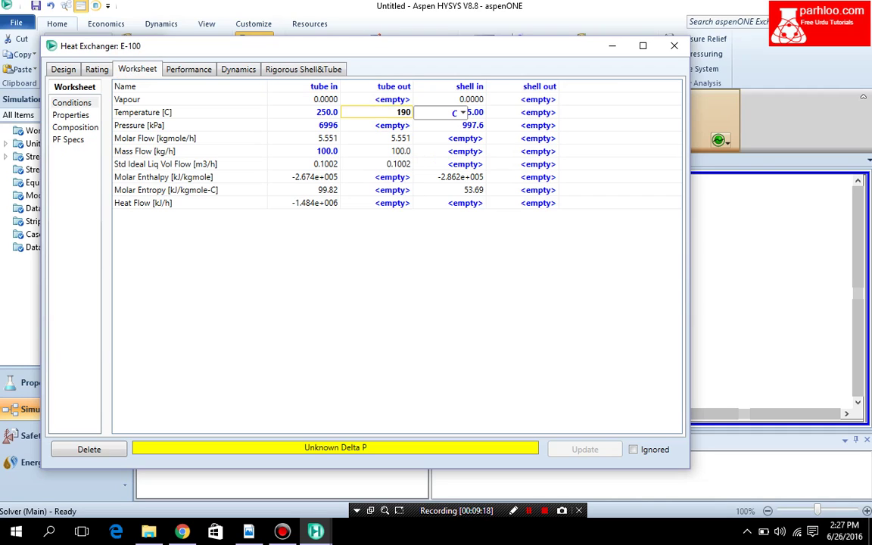
key(Return)
click(517, 113)
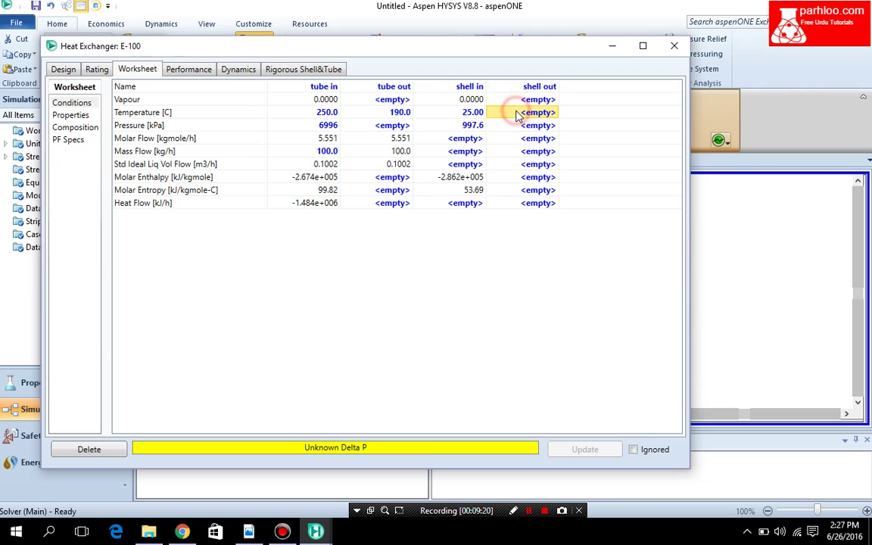
text(50.)
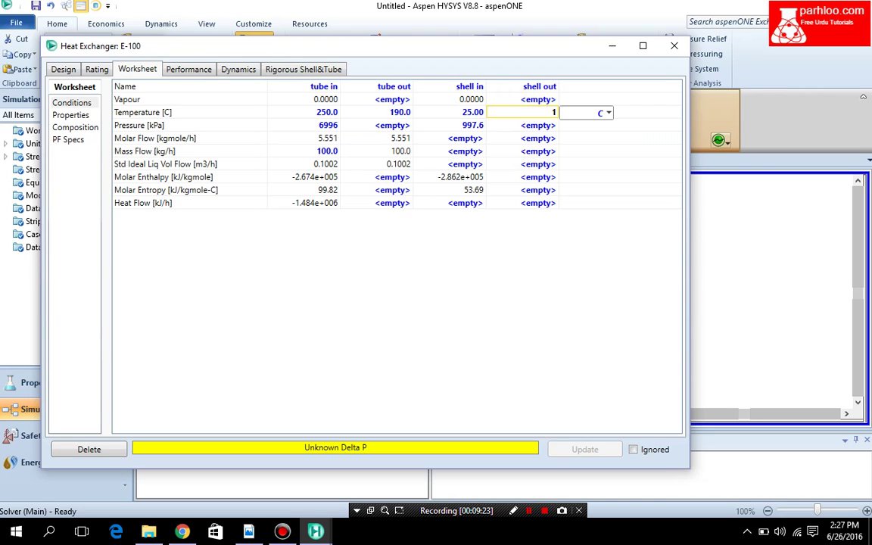
text(0)
key(Return)
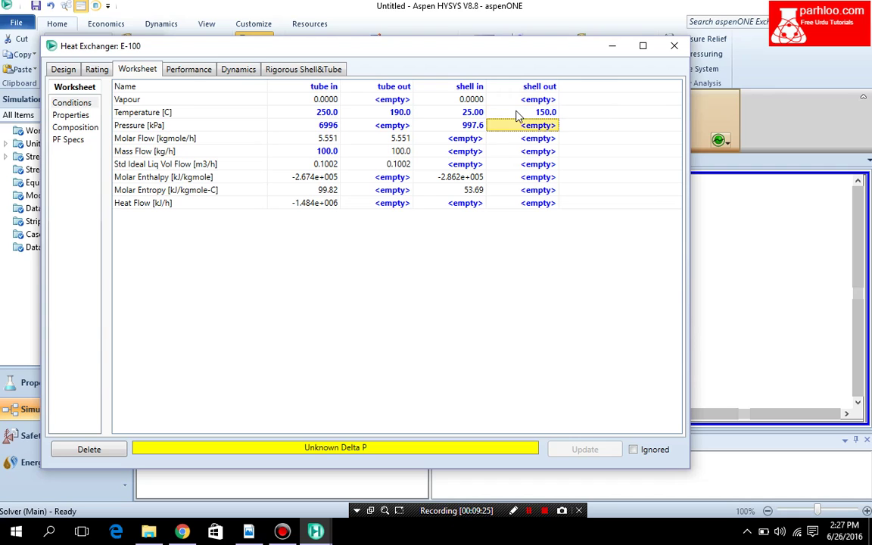
Set E-100's specified pressure drop to 0 kPa on both the shell side and the tube side.
click(62, 72)
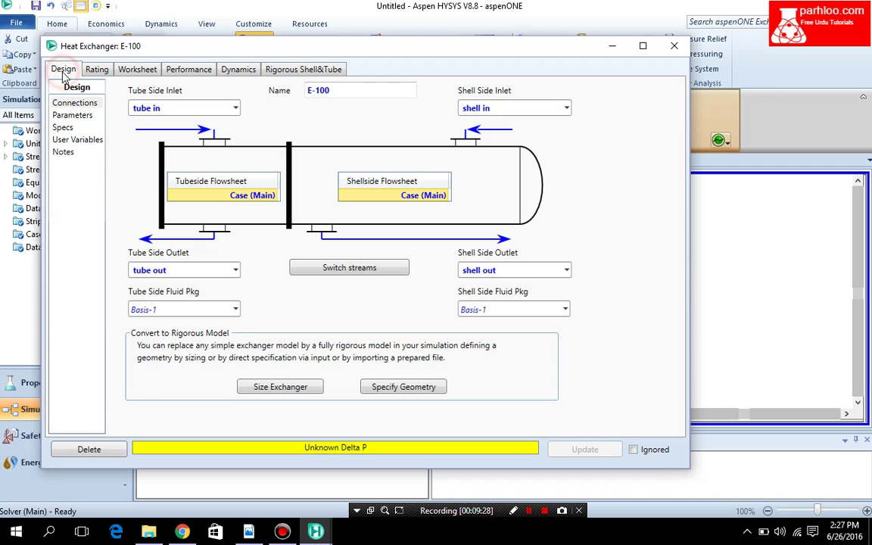
click(73, 117)
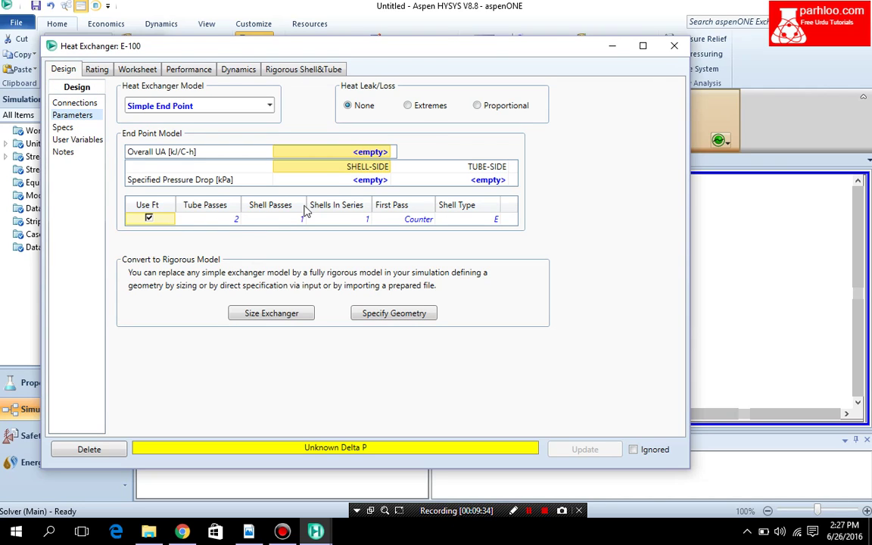
click(360, 183)
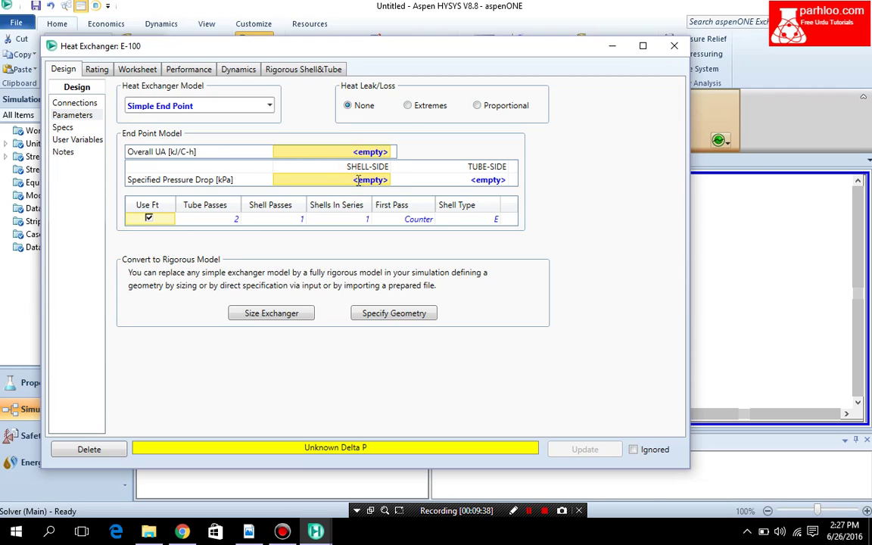
text(0)
key(Return)
click(442, 182)
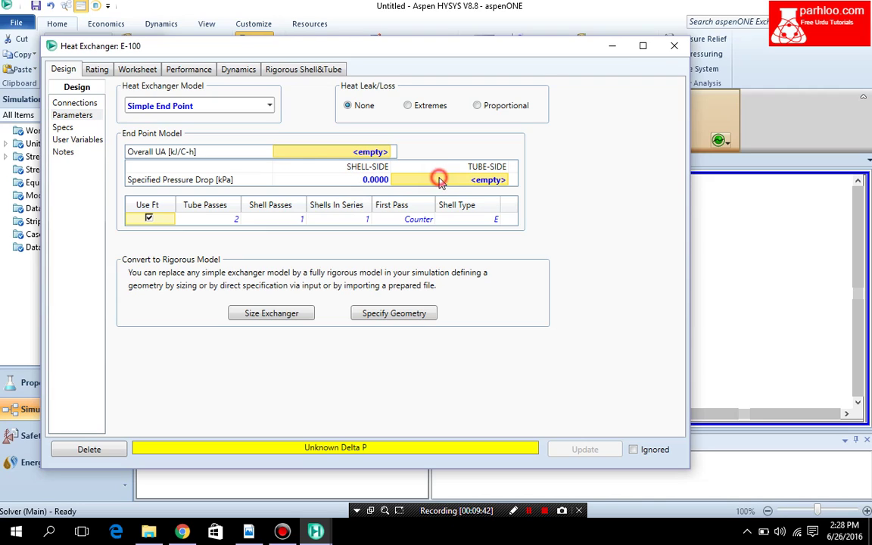
text(0)
key(Return)
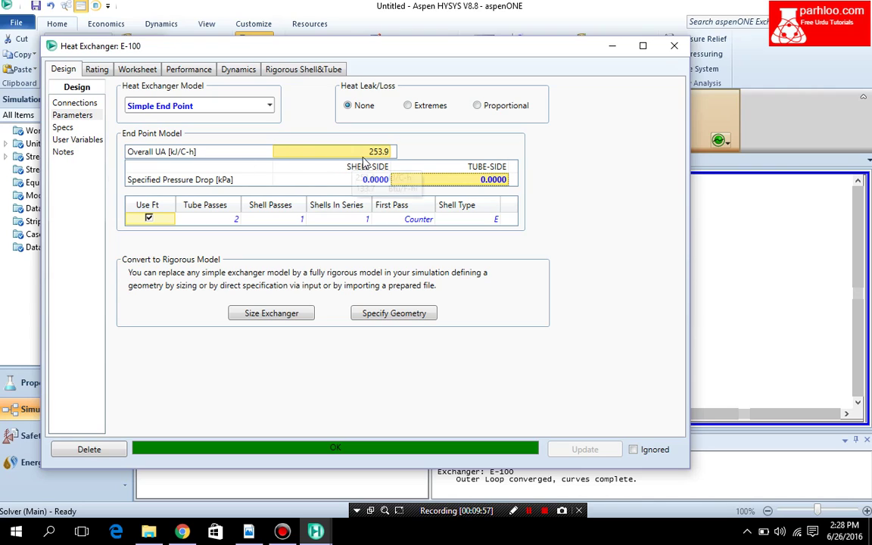
Review E-100's overall UA, its overall, shell and tube sizing data, and the calculated stream conditions in the worksheet.
mouse_move(366, 162)
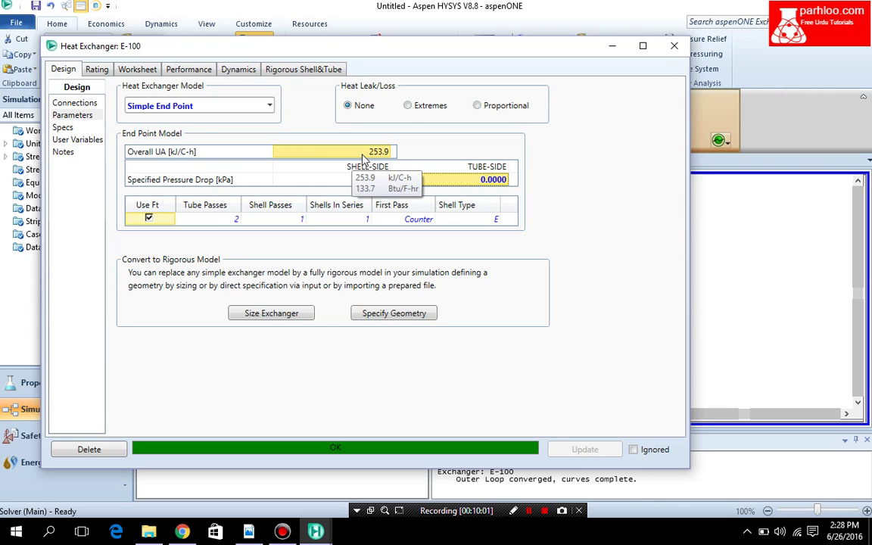
click(97, 70)
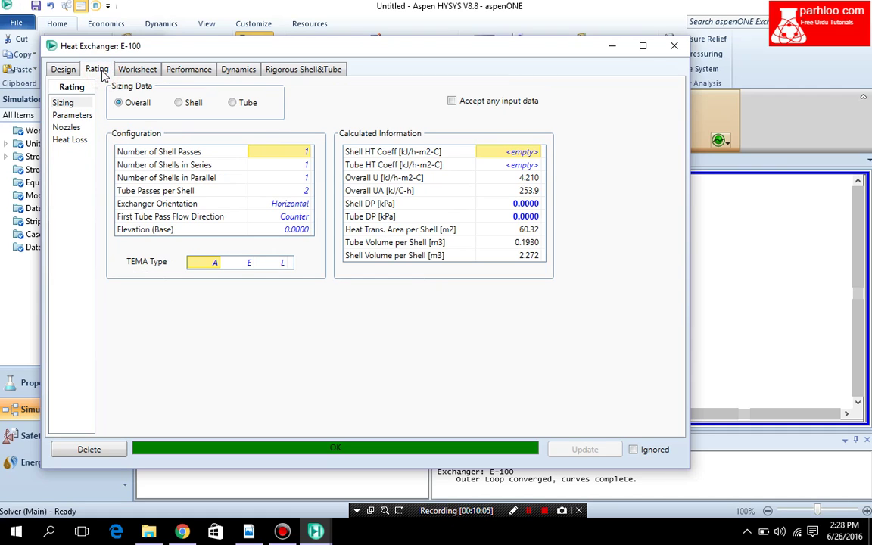
click(179, 103)
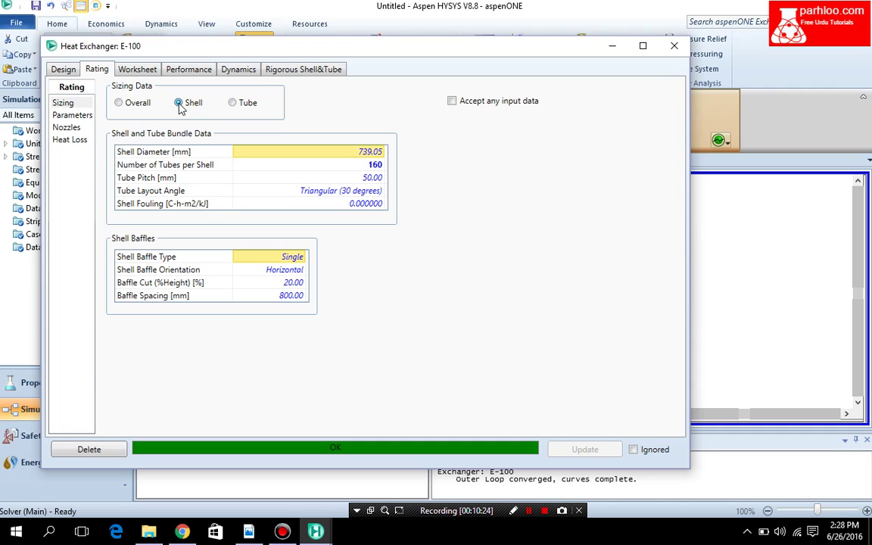
click(233, 105)
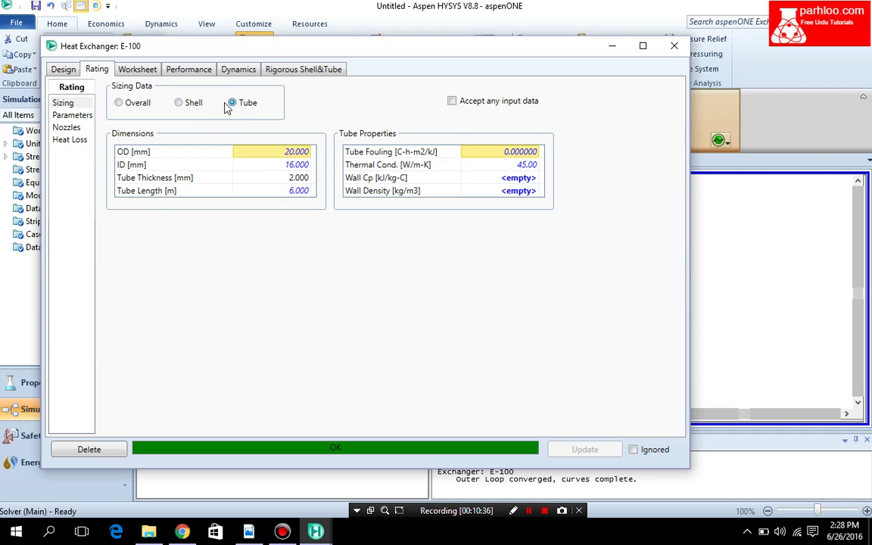
click(137, 69)
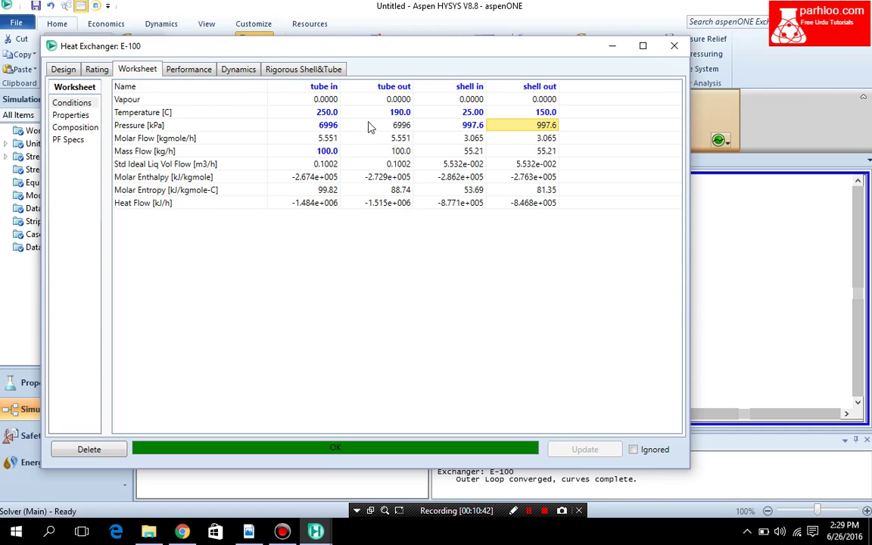
mouse_move(393, 133)
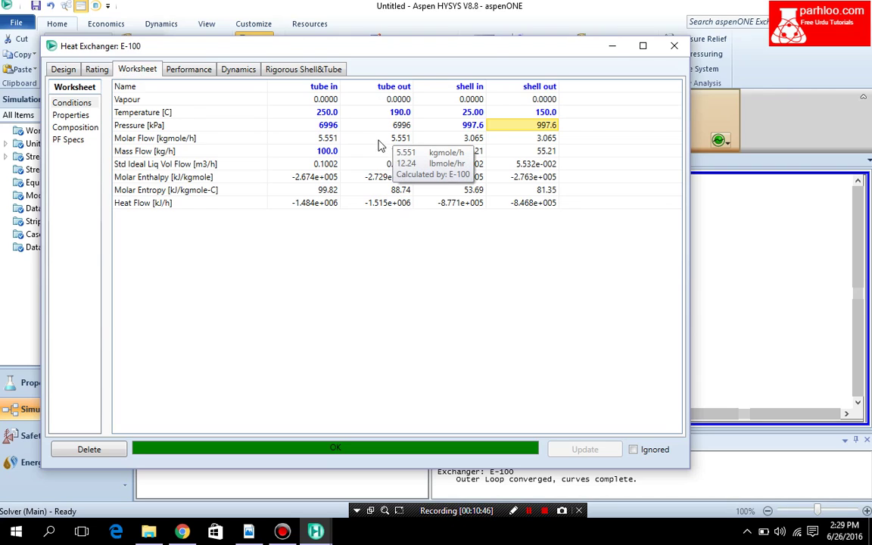
Review the calculated flow rates of E-100's streams in the worksheet, and open the exchanger's performance details.
mouse_move(363, 139)
mouse_move(464, 165)
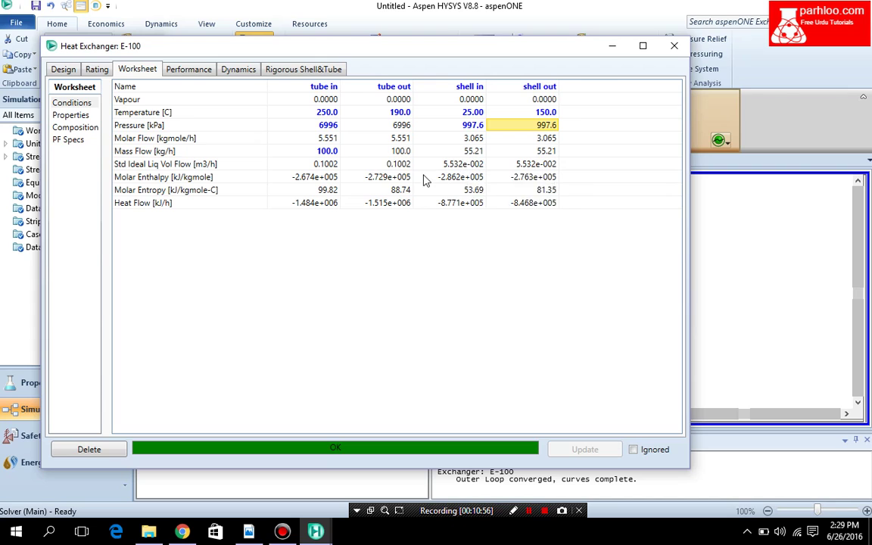
click(174, 69)
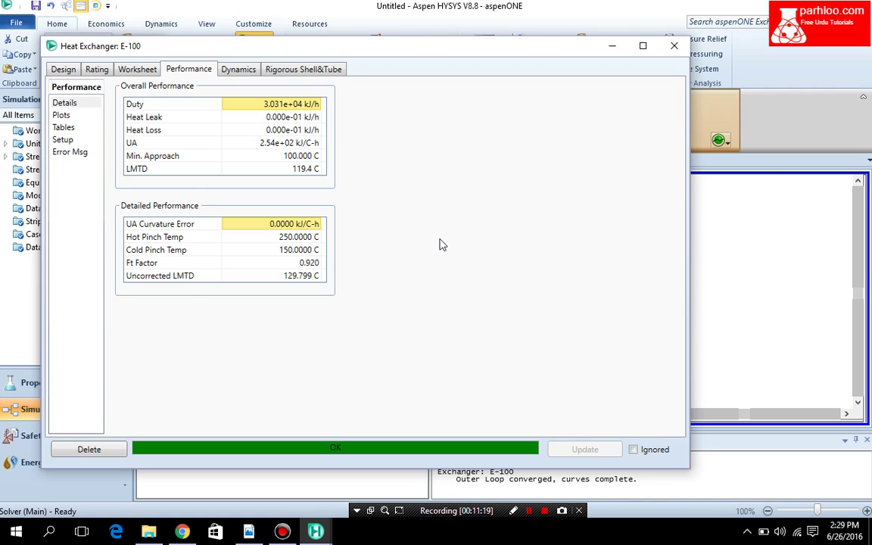
Open E-100's performance plot and set its Y-axis variable to Temperature.
click(60, 116)
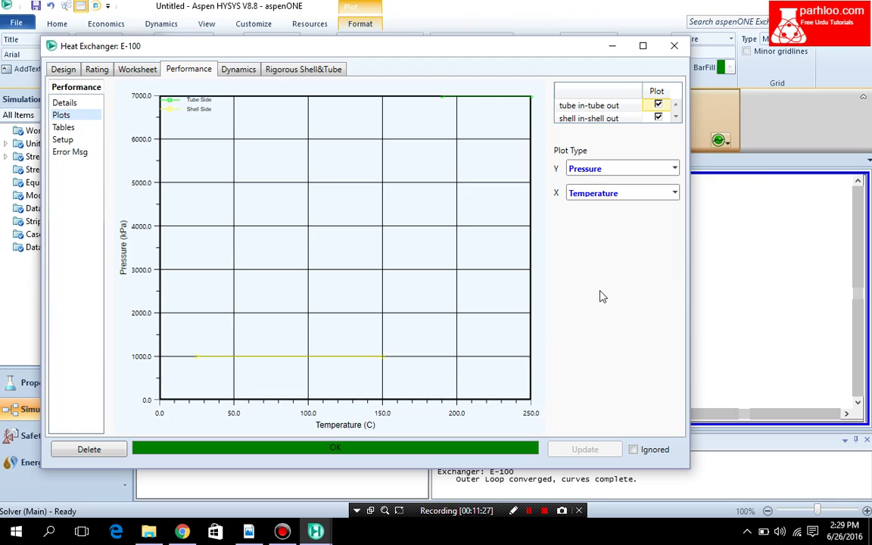
click(671, 171)
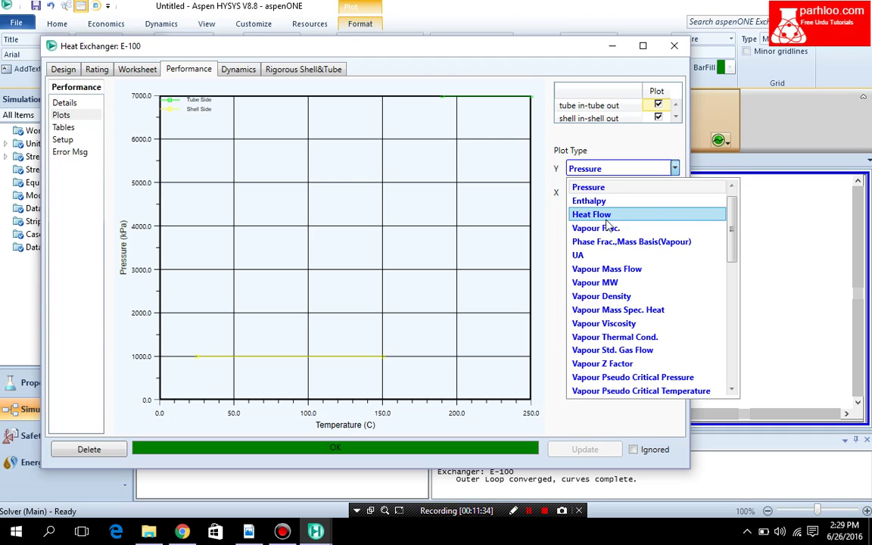
scroll(612, 297, up, 1)
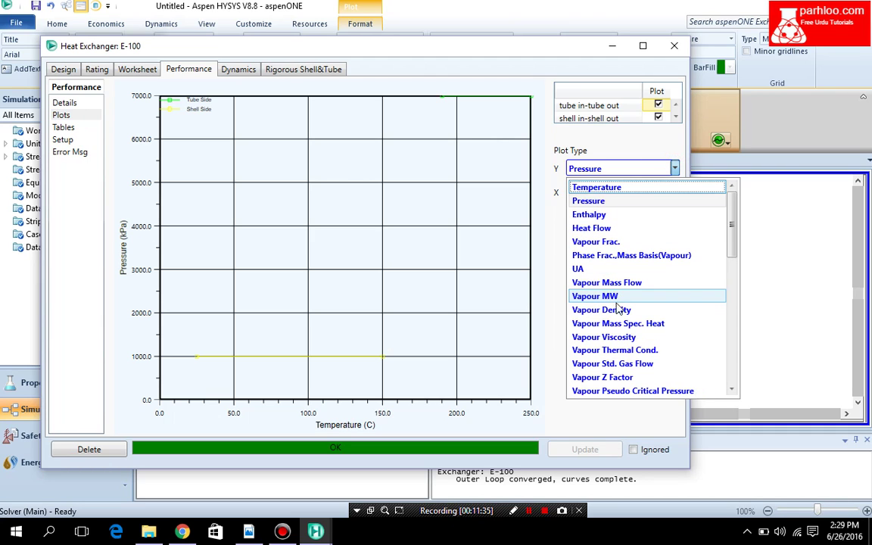
click(732, 390)
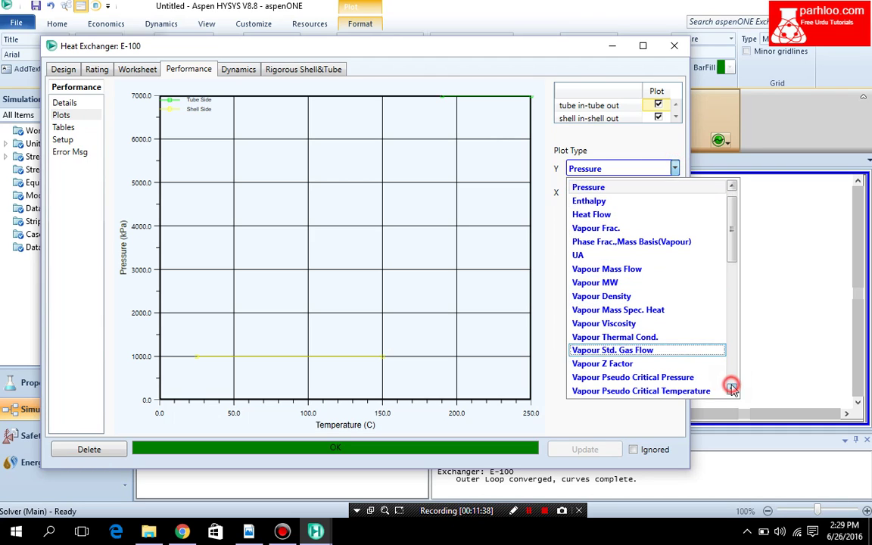
click(732, 389)
click(732, 390)
click(732, 390)
drag(733, 389, 733, 390)
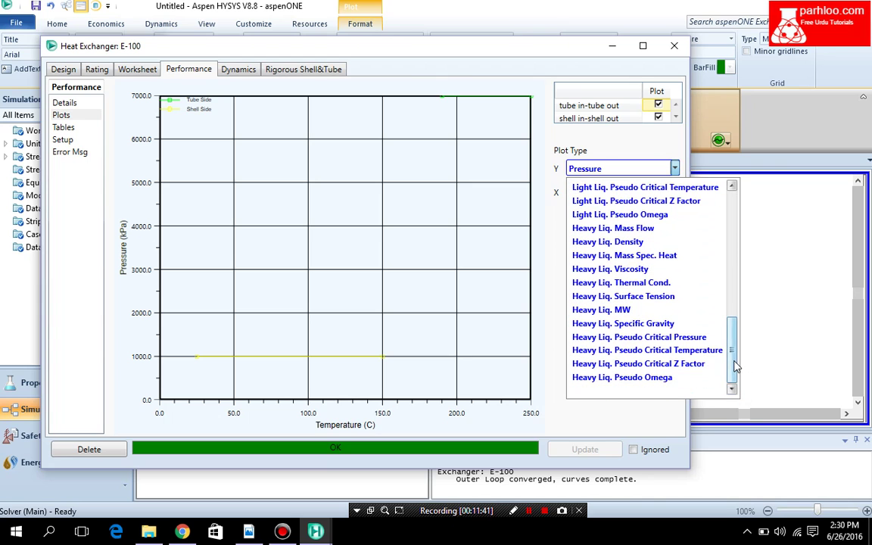
drag(733, 347, 732, 228)
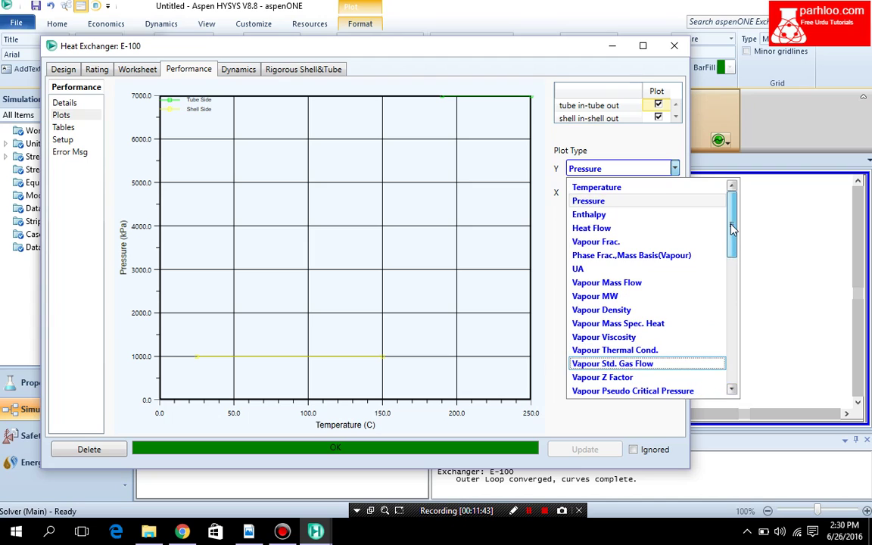
click(599, 188)
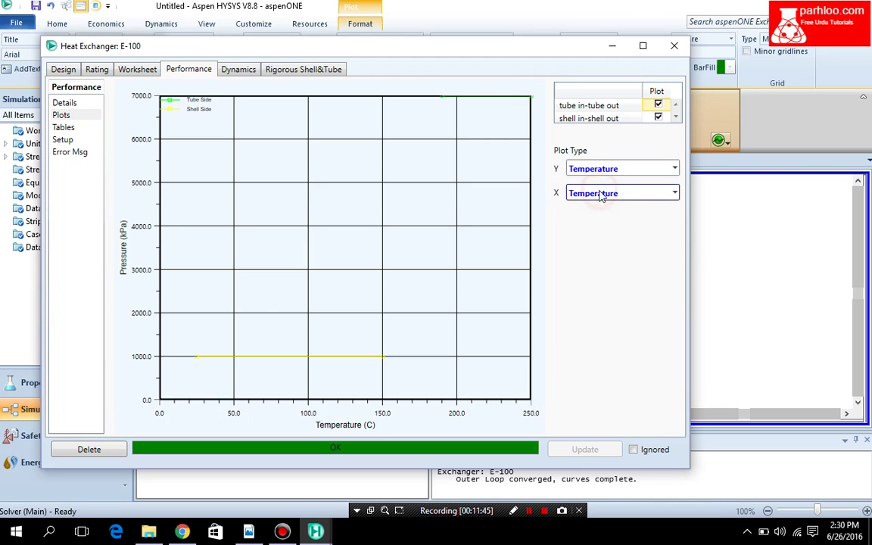
Look through the available X-axis variables for E-100's performance plot and set the X axis to UA.
click(640, 195)
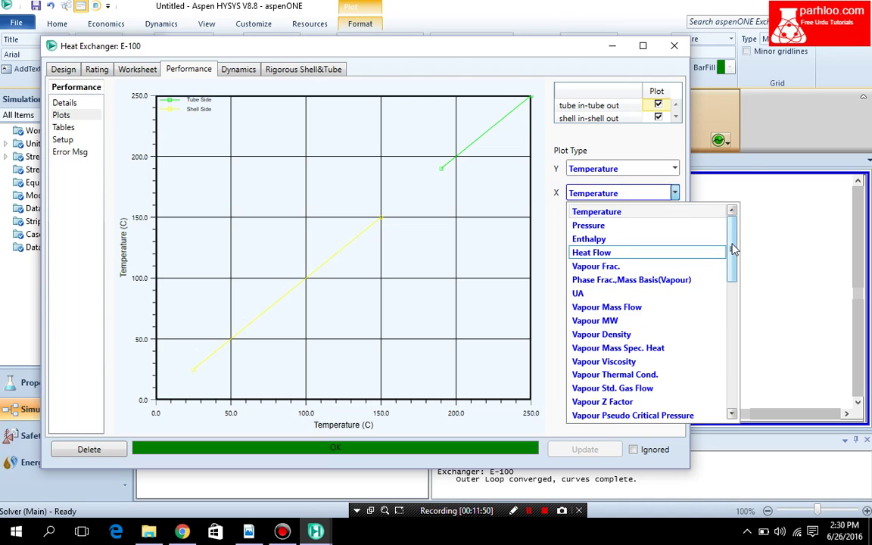
mouse_move(731, 248)
mouse_down()
mouse_move(723, 386)
mouse_move(724, 235)
mouse_up()
click(732, 415)
click(732, 415)
click(732, 415)
click(732, 415)
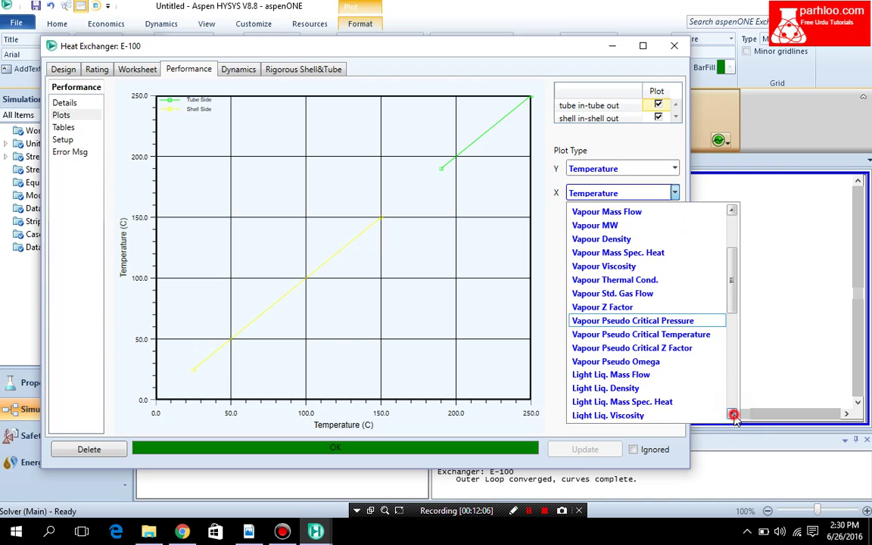
click(732, 415)
click(732, 415)
click(732, 415)
click(732, 415)
click(733, 415)
click(733, 415)
click(733, 415)
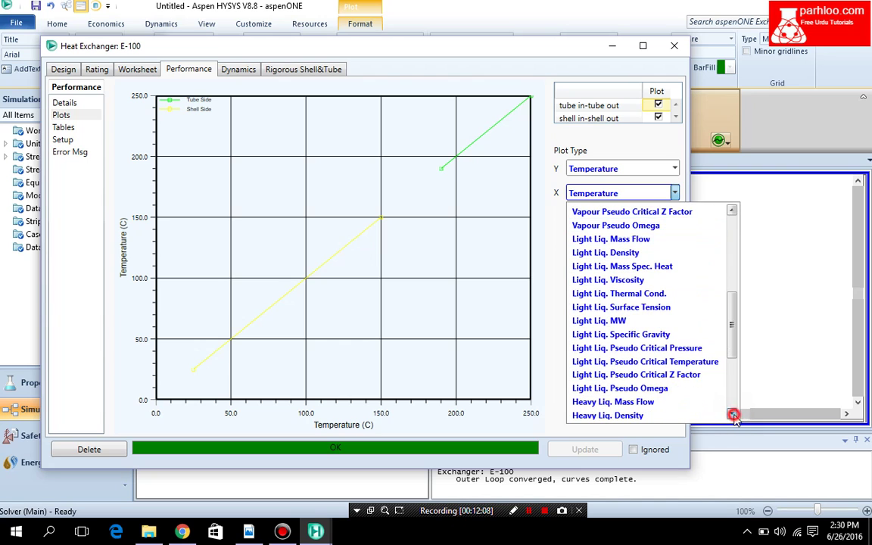
click(733, 415)
click(733, 415)
click(732, 415)
click(733, 415)
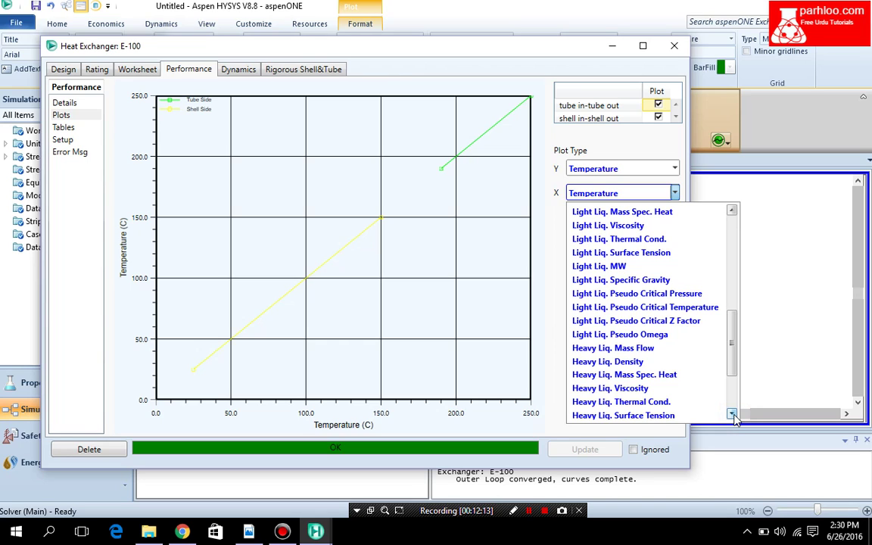
click(733, 415)
click(733, 415)
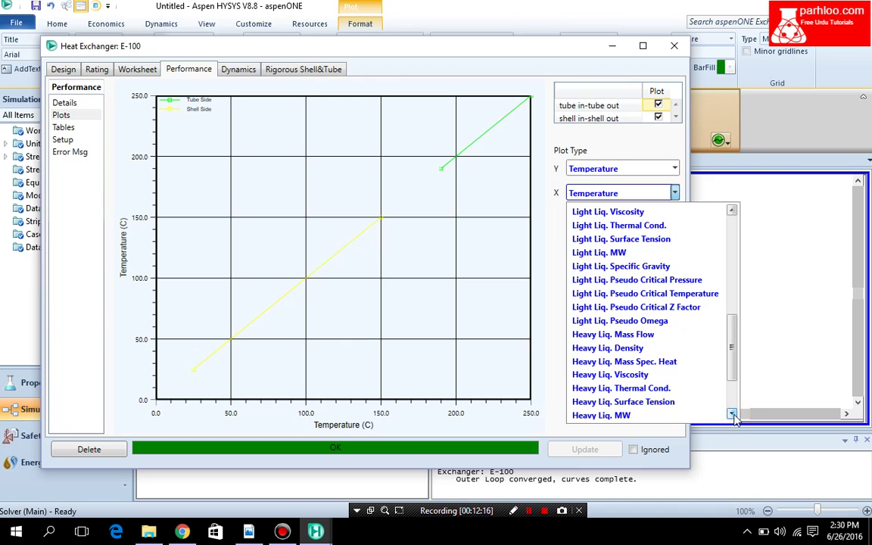
click(732, 415)
click(732, 415)
click(732, 415)
click(732, 415)
click(732, 415)
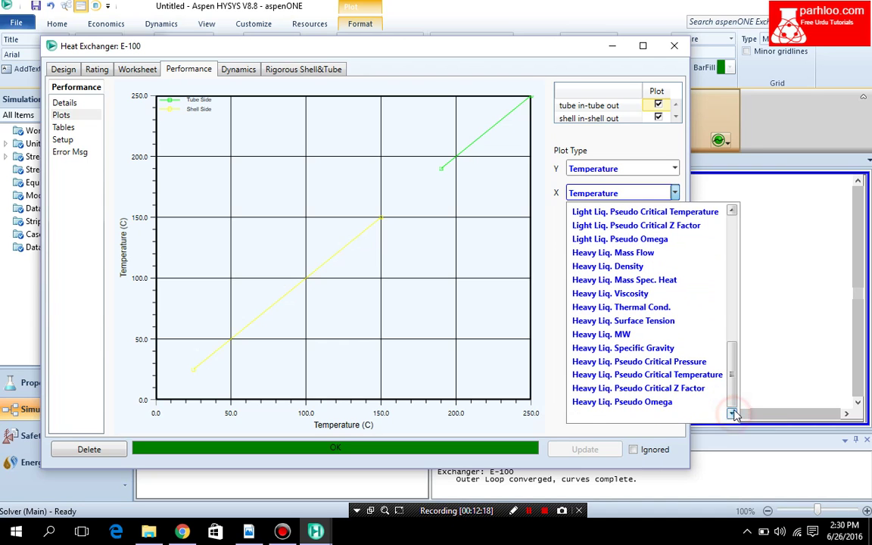
drag(733, 363, 750, 235)
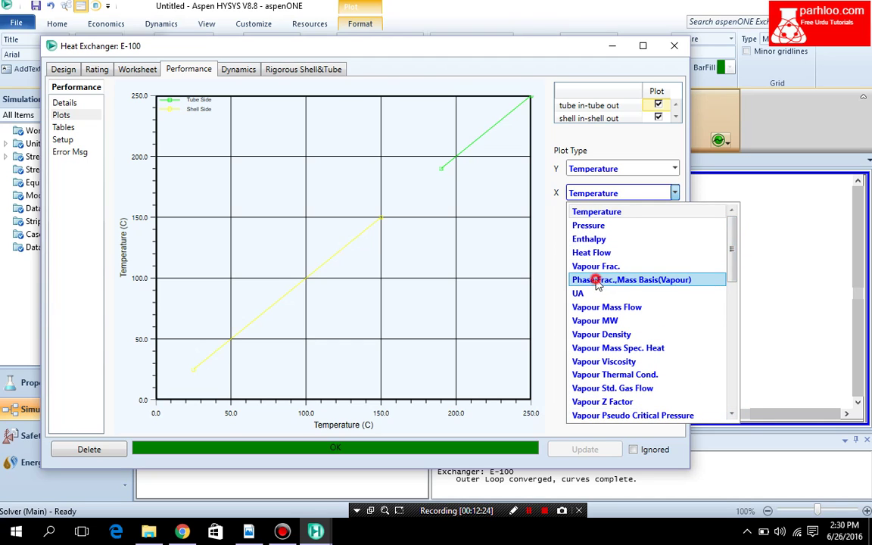
click(588, 299)
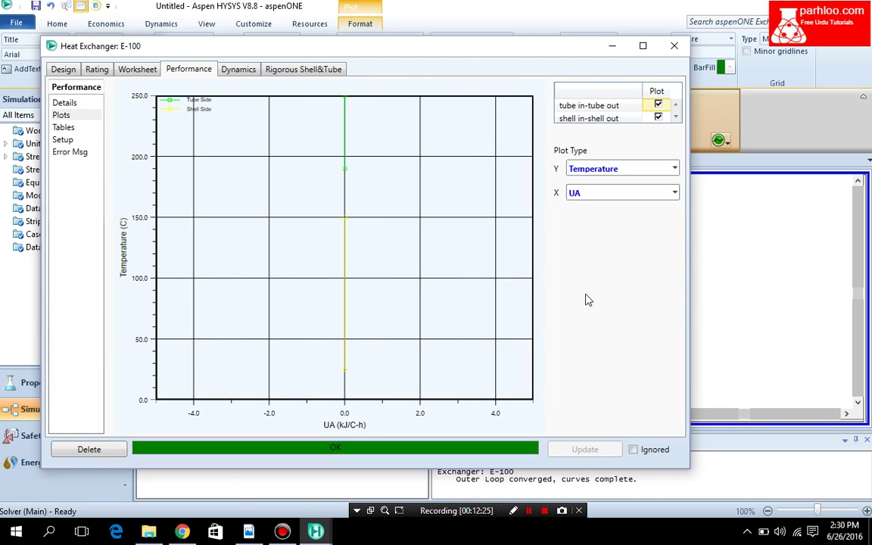
Set the performance plot's X axis to Heat Flow and inspect the tube side and shell side temperature curves.
click(643, 195)
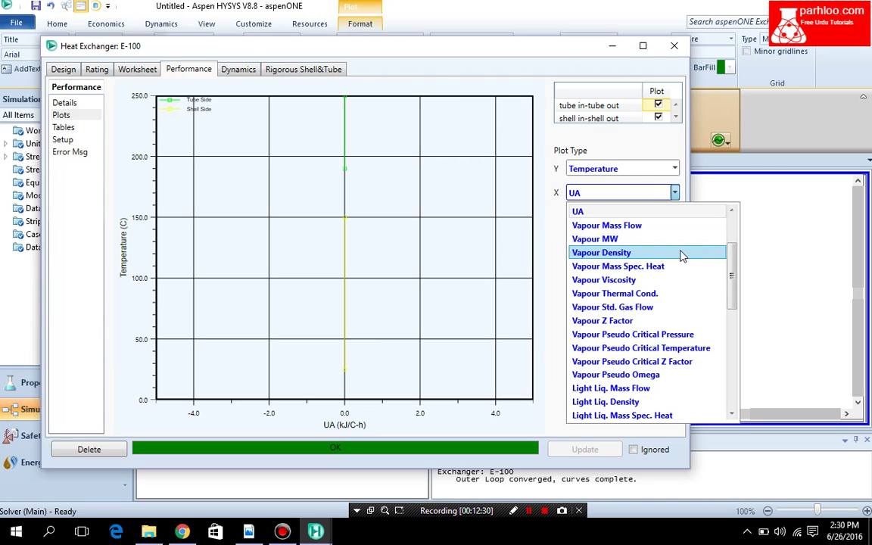
scroll(681, 256, up, 2)
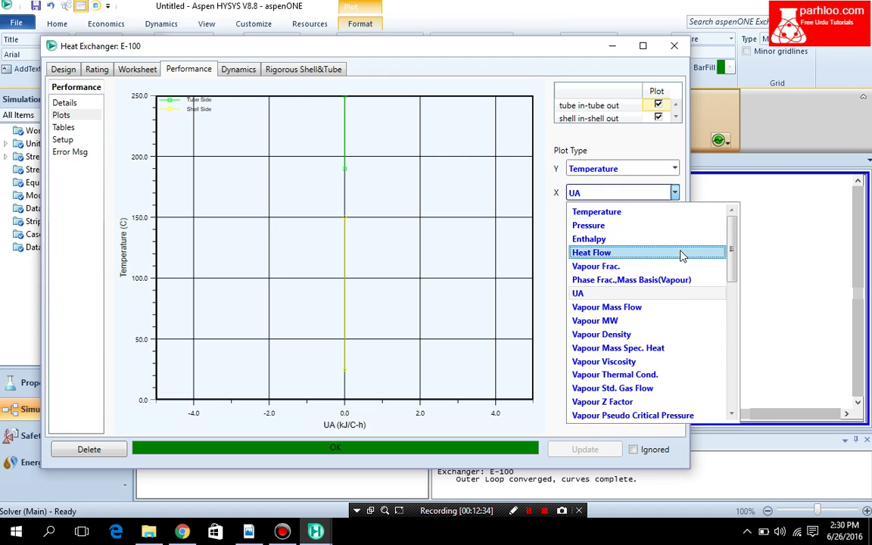
click(681, 256)
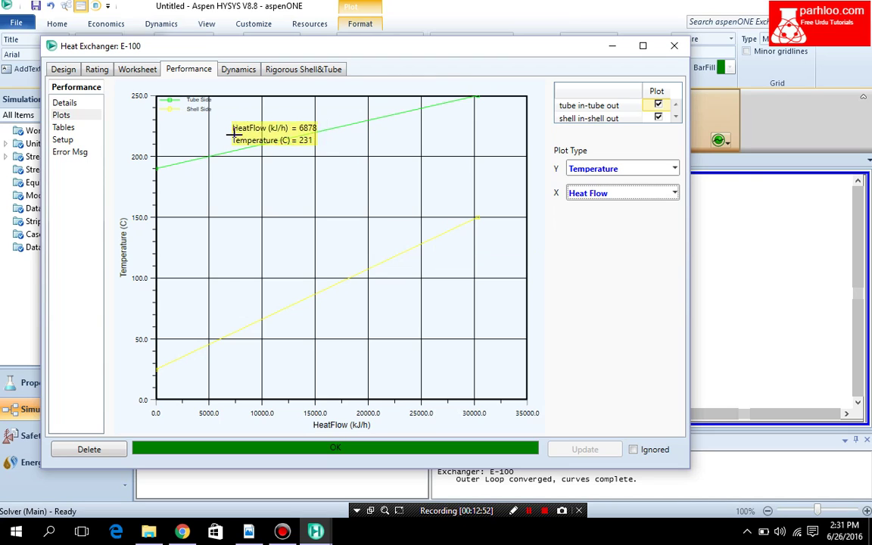
mouse_move(239, 156)
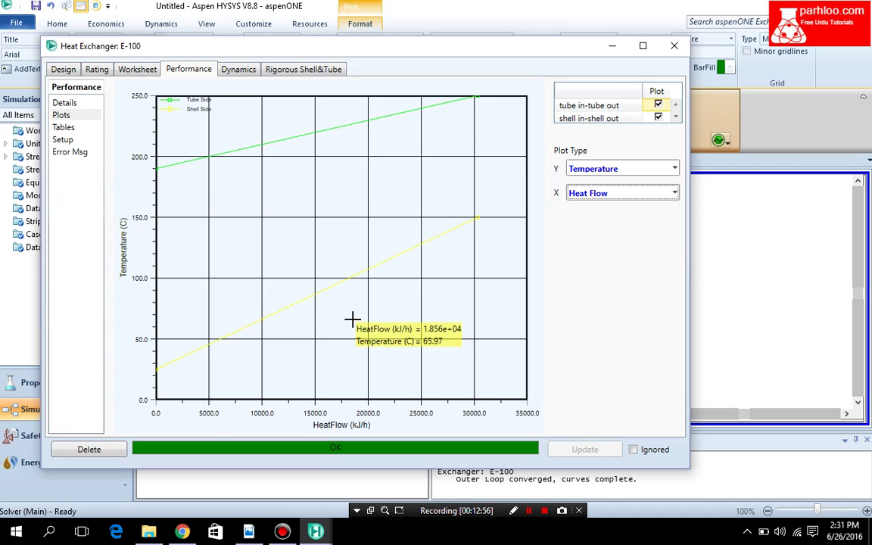
Recheck E-100's performance details and worksheet stream conditions, and close the exchanger's window to return to the flowsheet.
click(65, 103)
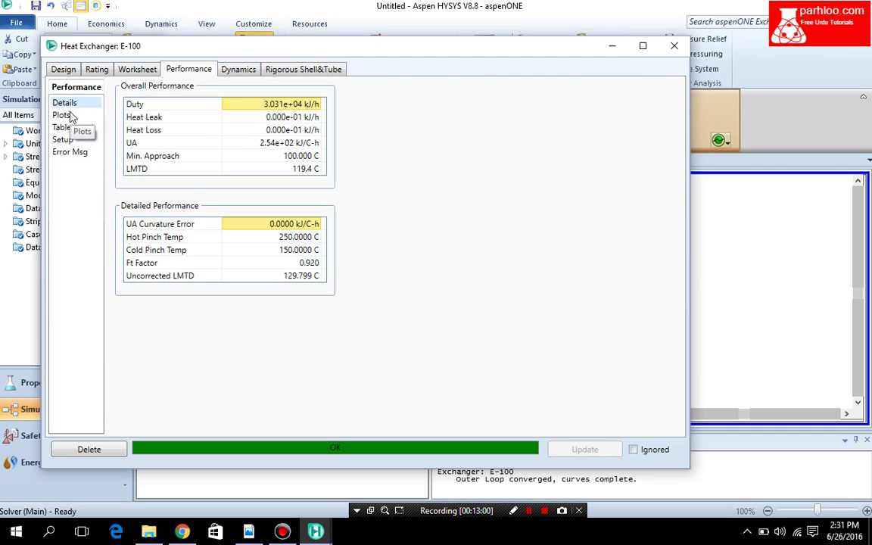
click(140, 68)
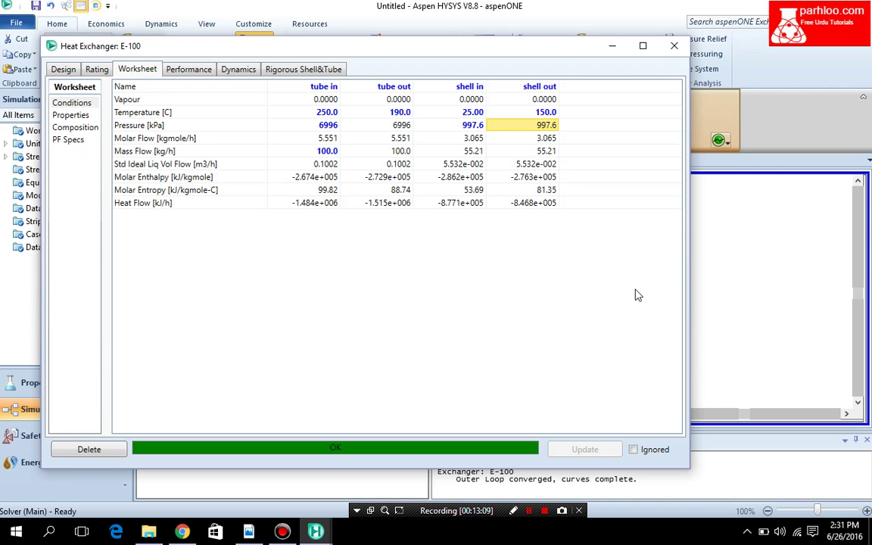
click(672, 48)
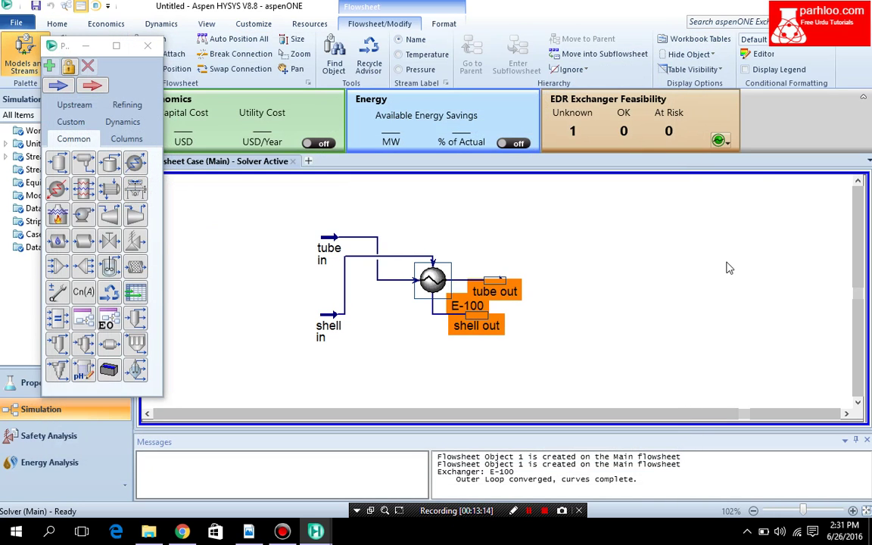